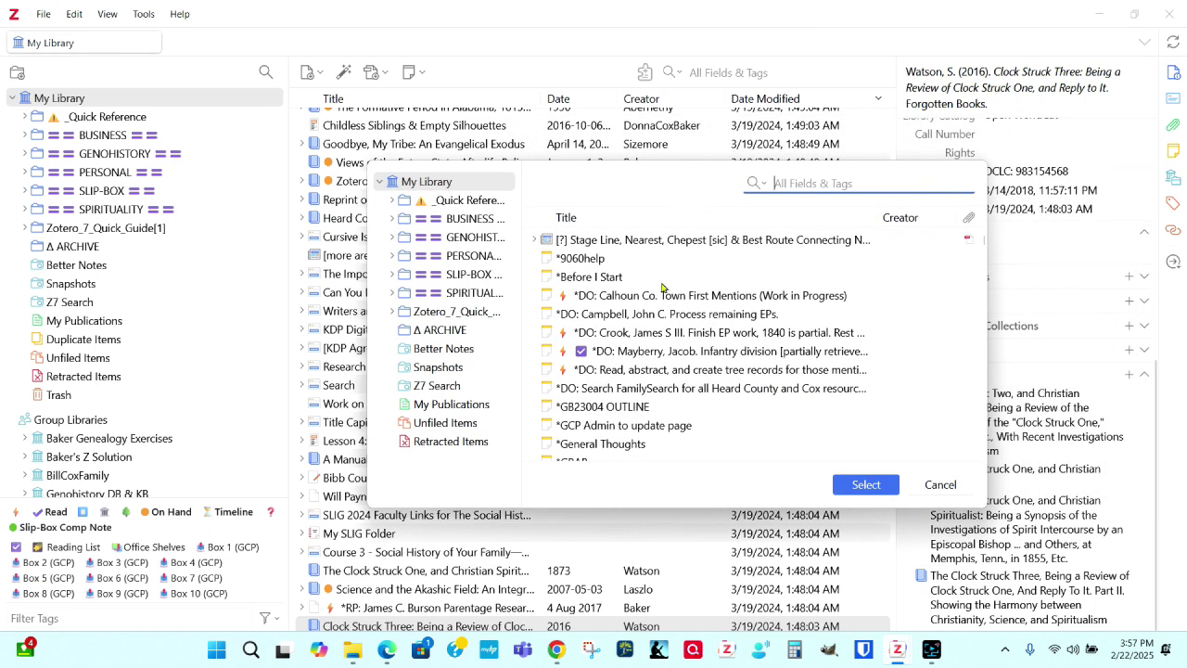
Open the *Sanford v. Howard (Supreme Court 1856) note and follow its published summary link to the Reports of Cases Argued PDF
{"action": "left_click", "coordinate": [941, 484]}
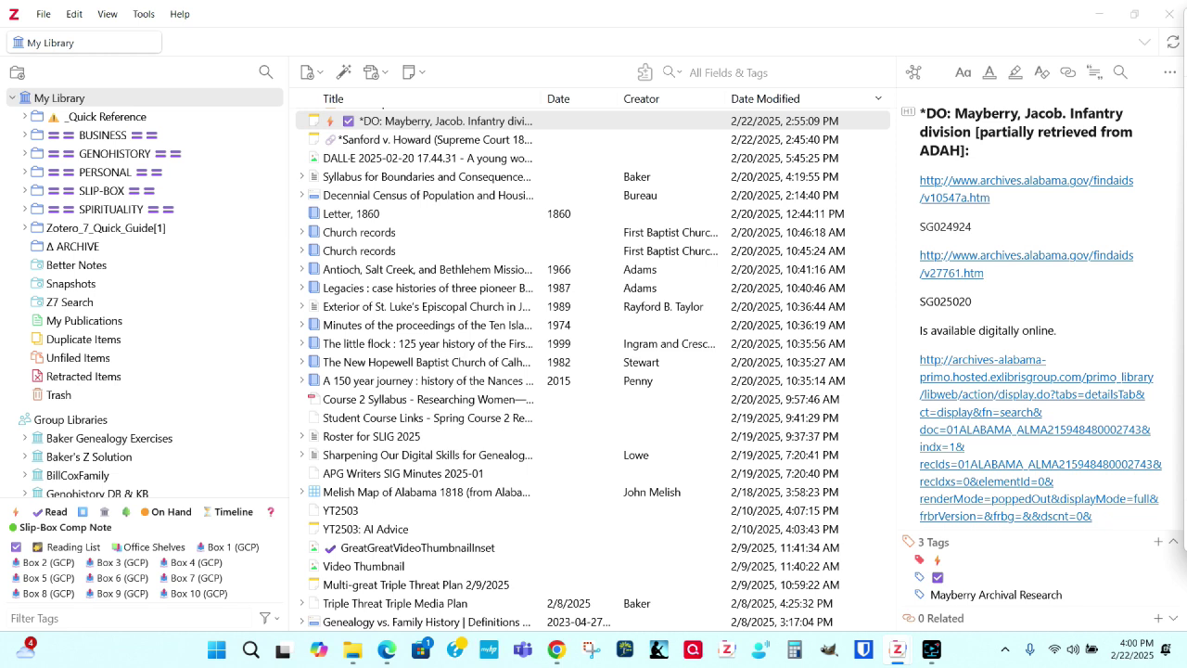
{"action": "left_click", "coordinate": [426, 139]}
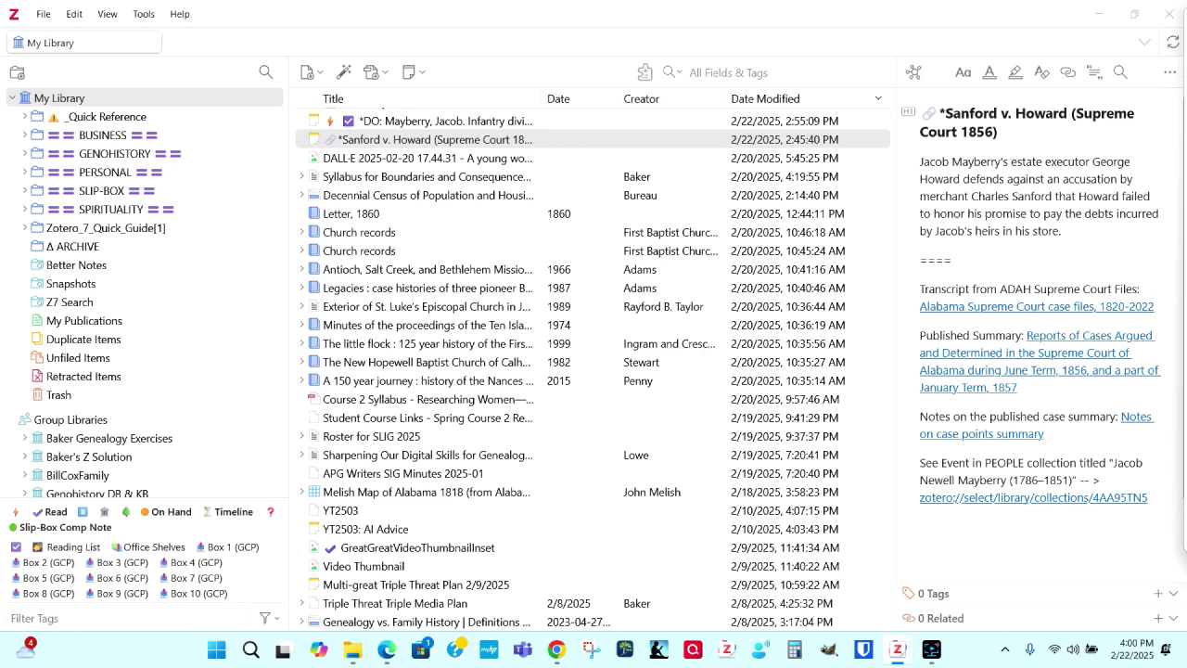
{"action": "left_click", "coordinate": [988, 309]}
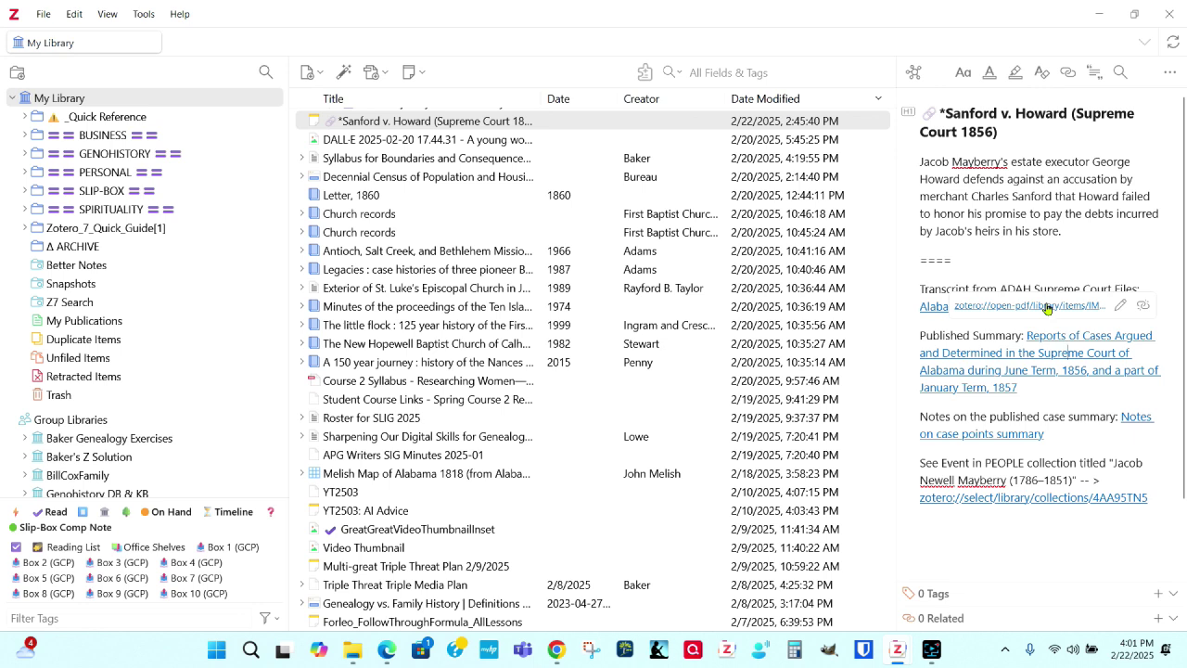
{"action": "left_click", "coordinate": [1045, 306]}
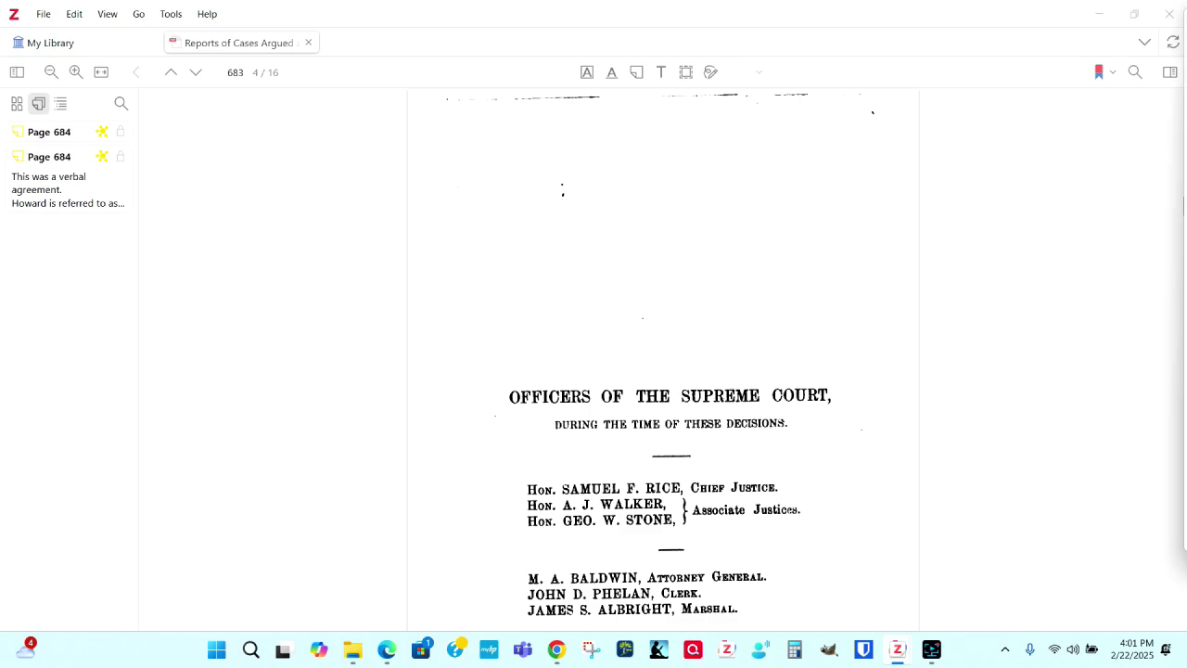
Return to the Sanford v. Howard note and follow its links to the case points summary notes and the Sanford v Howard collection
{"action": "key", "text": "ctrl+shift+Tab"}
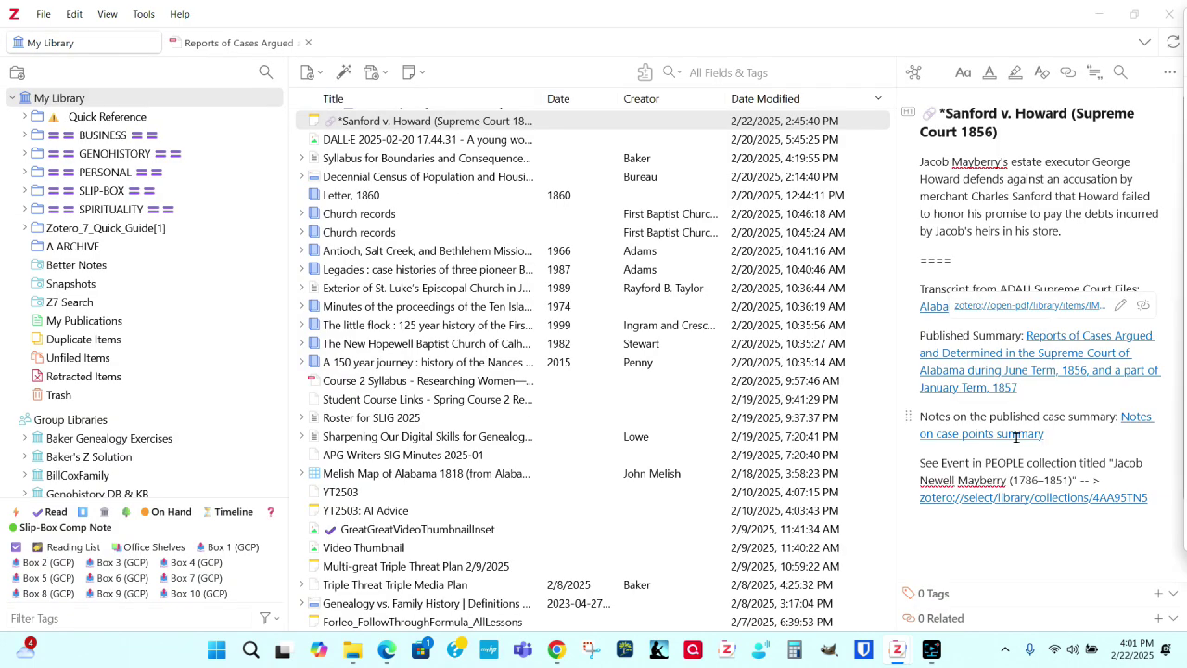
{"action": "mouse_move", "coordinate": [1011, 435]}
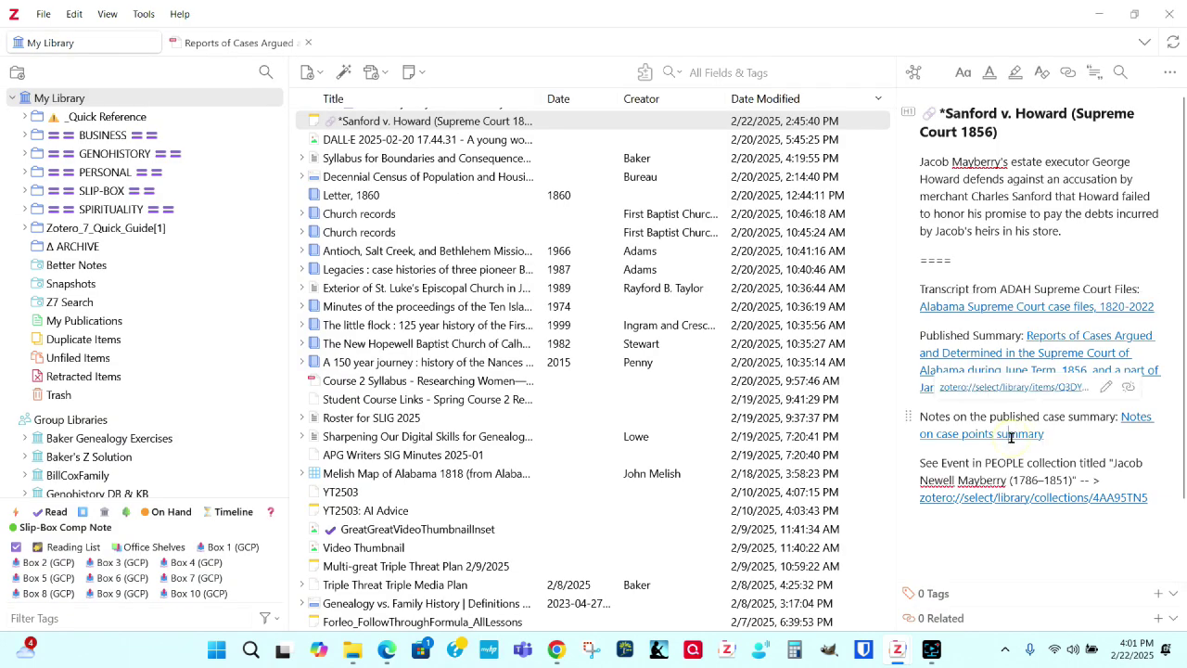
{"action": "left_click", "coordinate": [1013, 388]}
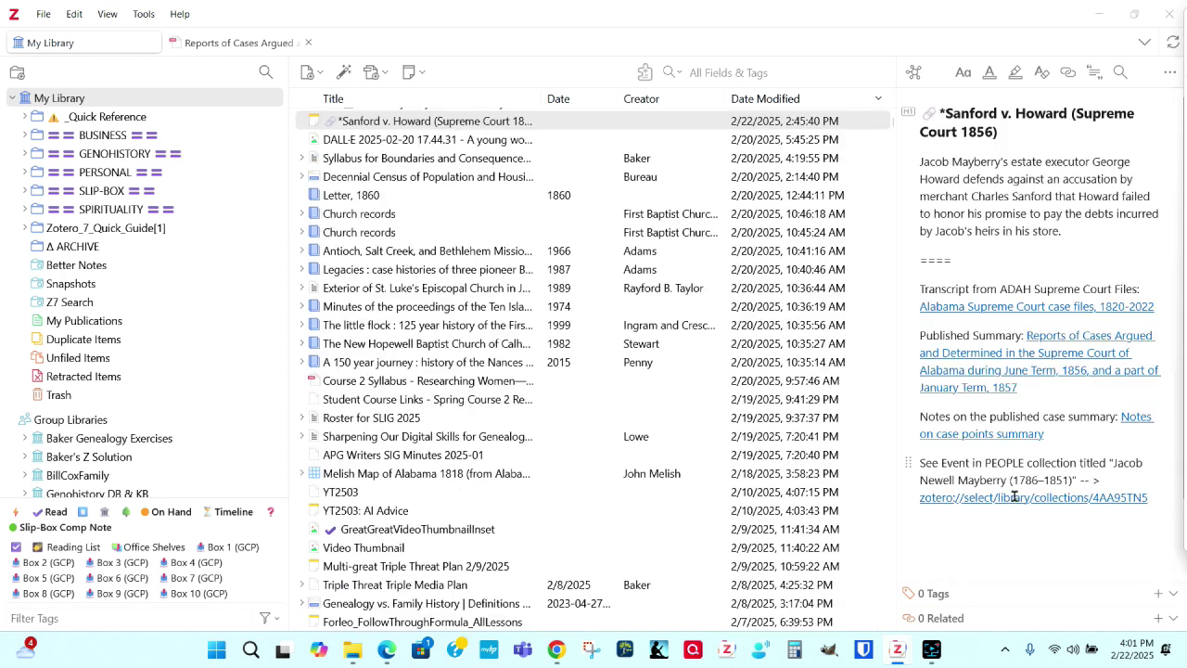
{"action": "left_click", "coordinate": [1014, 496]}
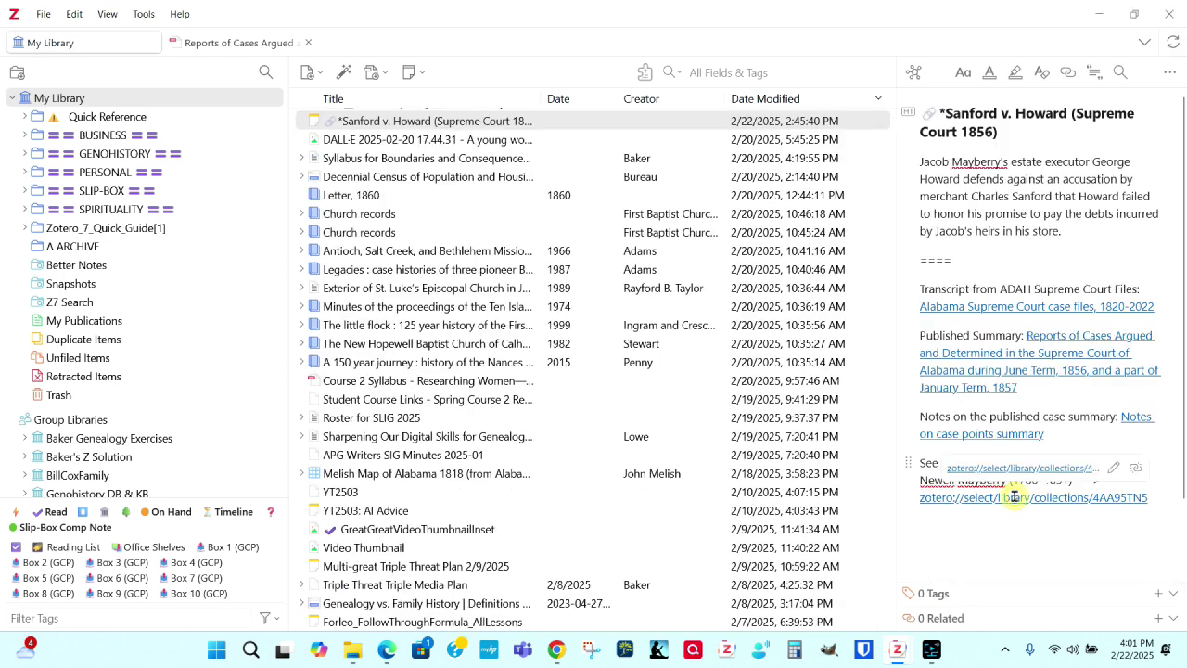
{"action": "left_click", "coordinate": [1007, 470]}
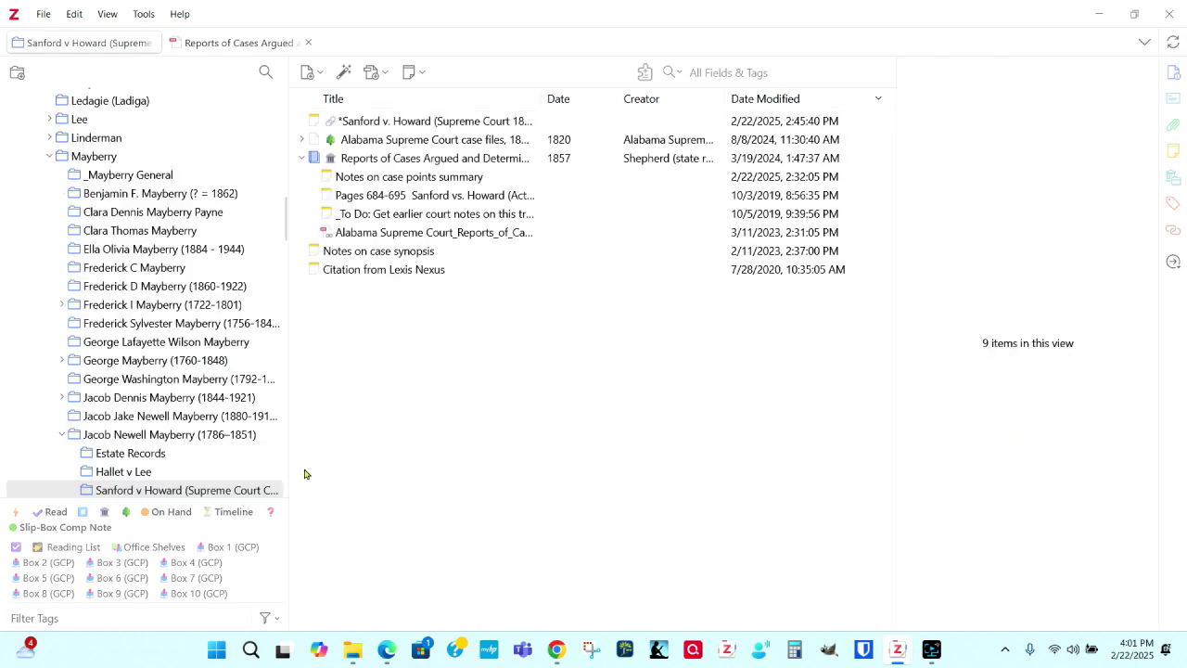
{"action": "left_click", "coordinate": [140, 490]}
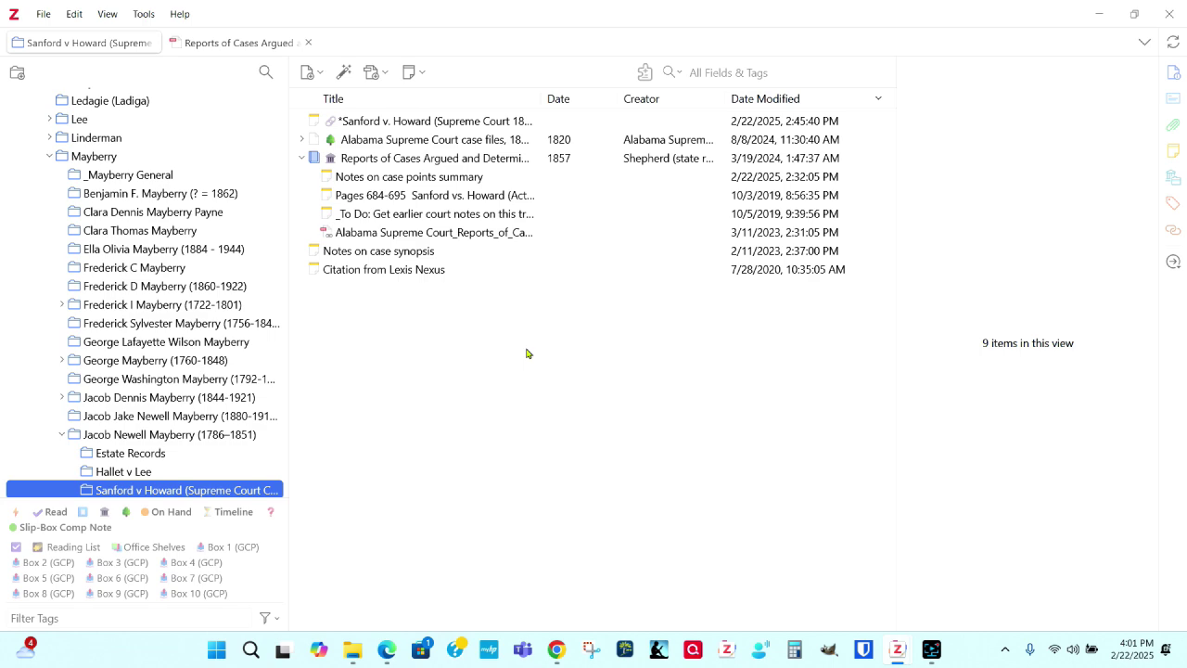
Collapse the collection tree and open the Quick Flip List note from the _Quick Reference collection
{"action": "key", "text": "minus"}
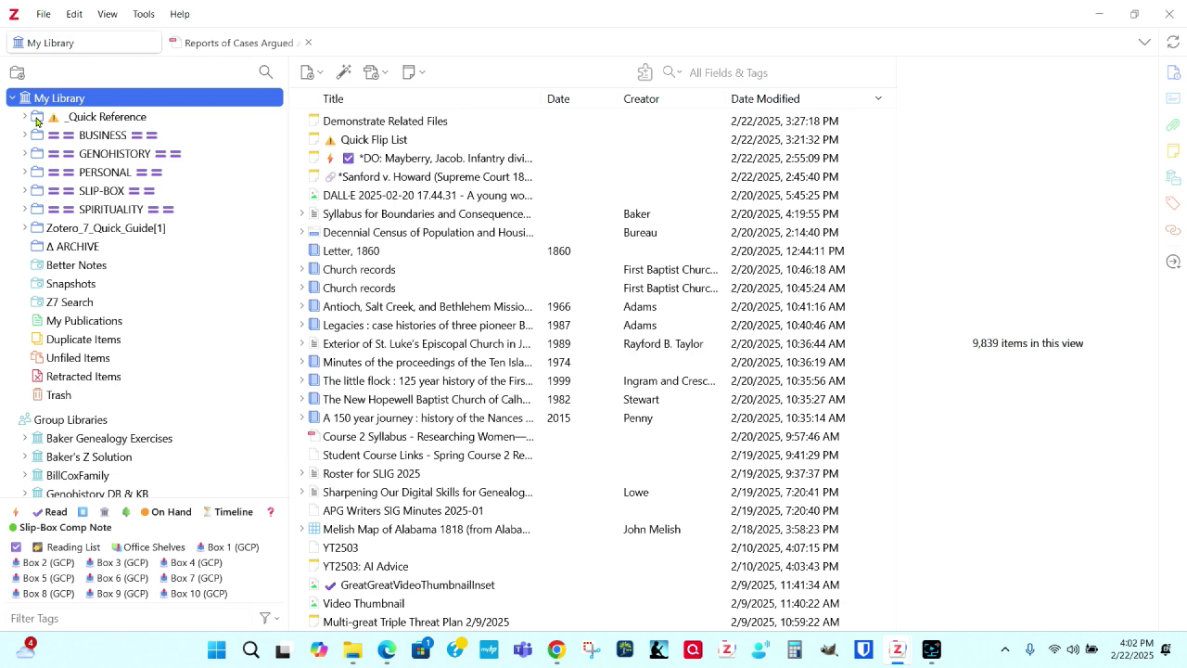
{"action": "left_click", "coordinate": [26, 116]}
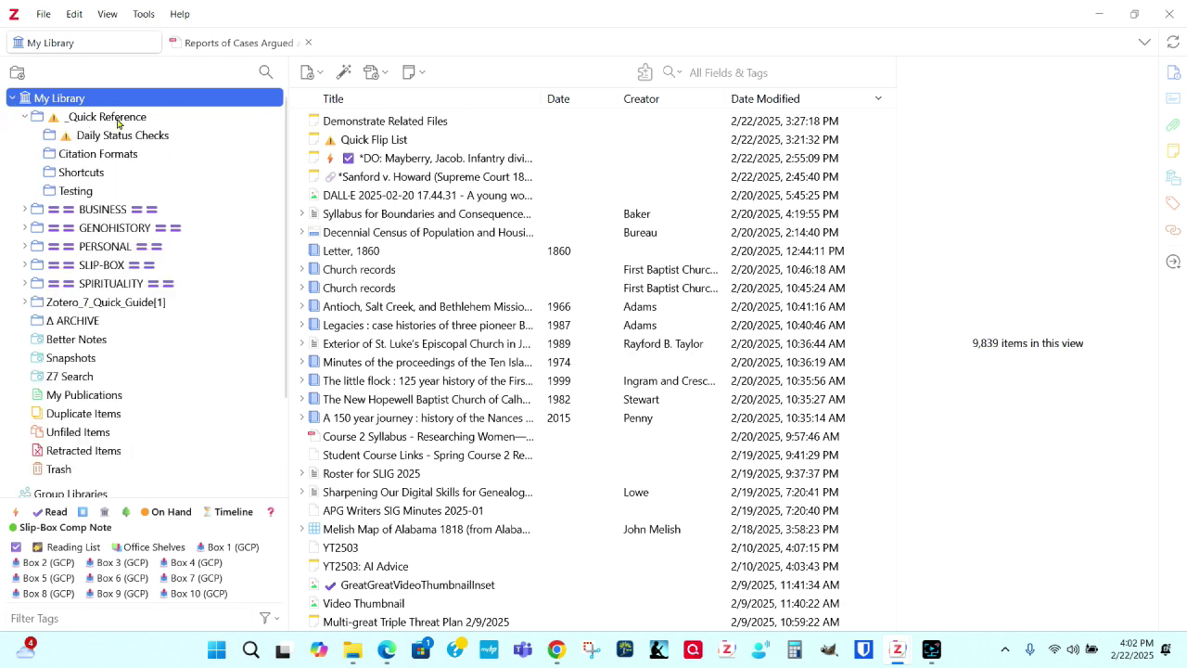
{"action": "left_click", "coordinate": [111, 117]}
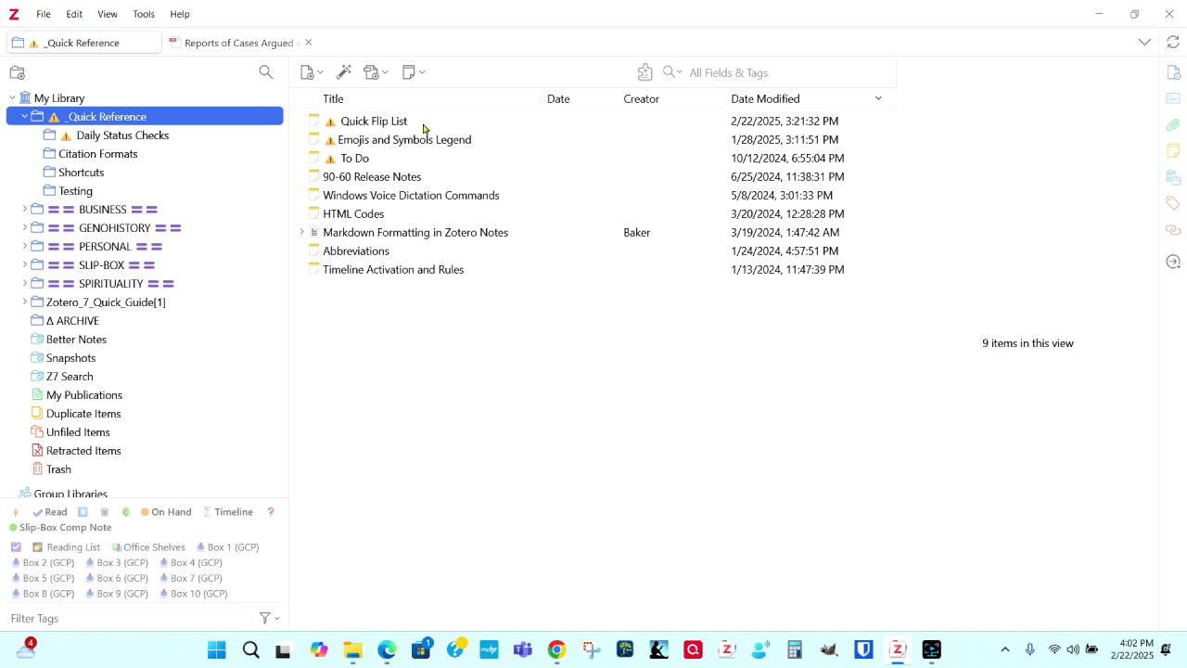
{"action": "left_click", "coordinate": [389, 121]}
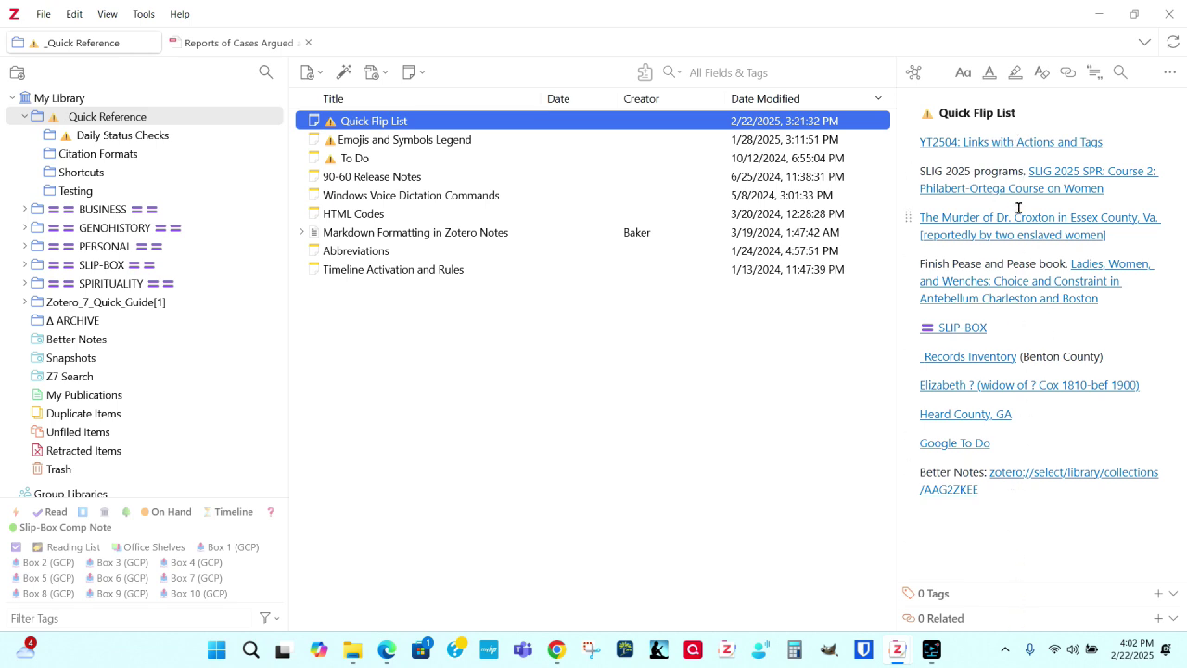
Open the Quick Flip List note in a separate window and arrange it, narrowed, beside the reduced main library window
{"action": "left_click", "coordinate": [1170, 74]}
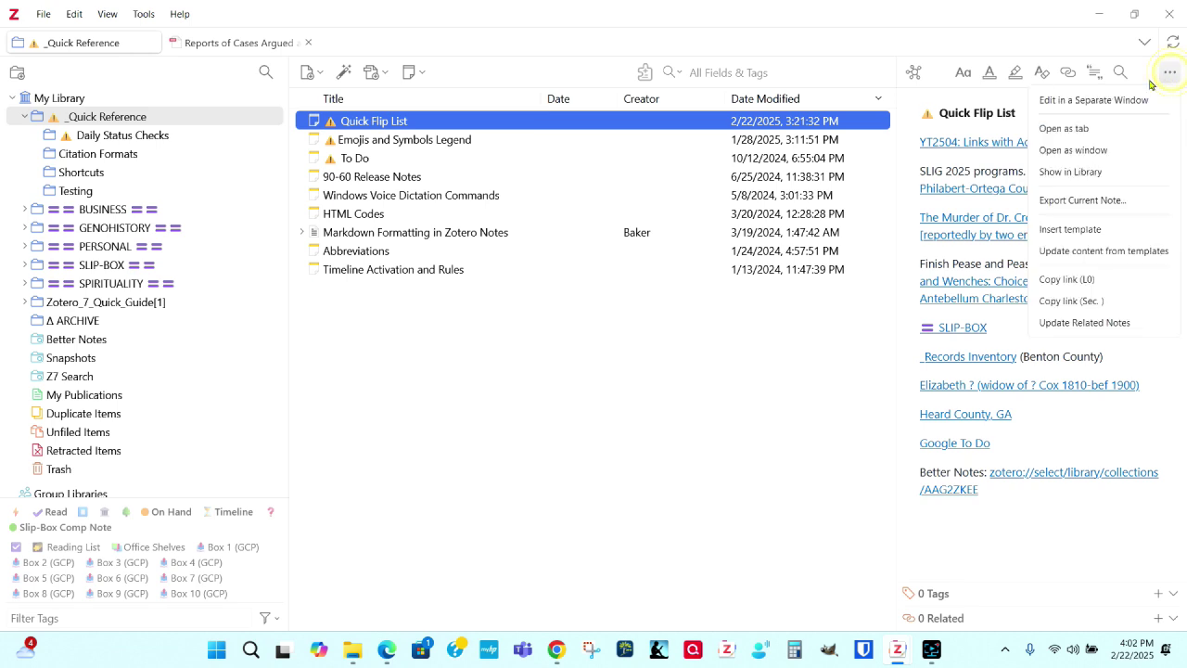
{"action": "left_click", "coordinate": [1080, 102]}
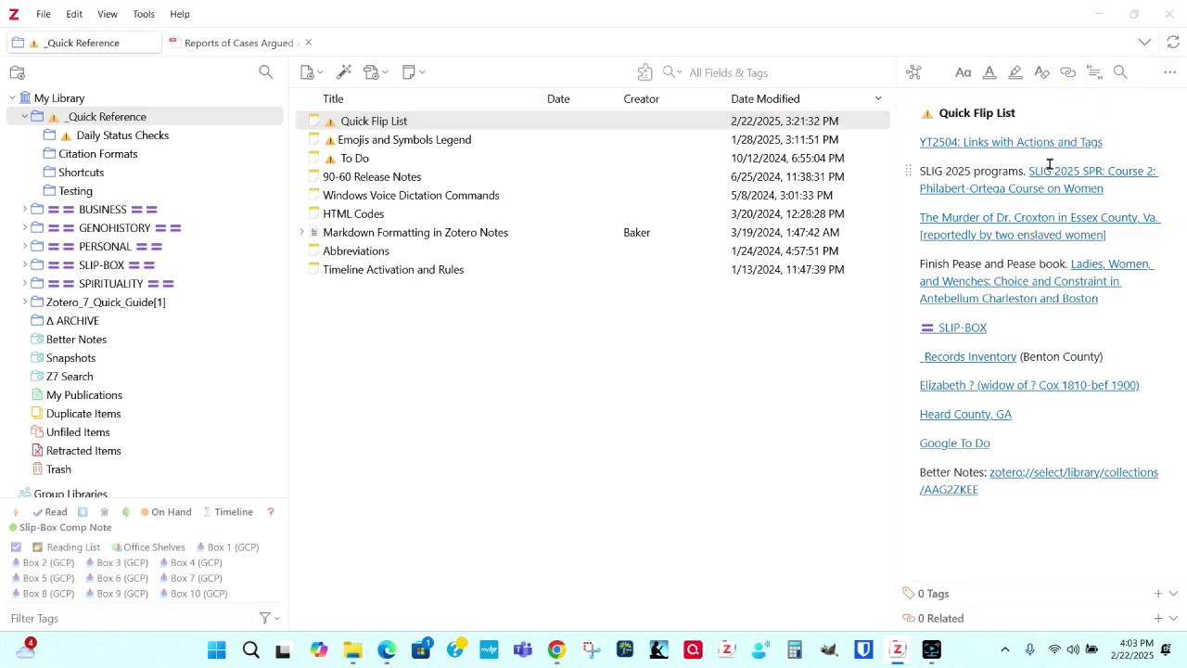
{"action": "left_click_drag", "start_coordinate": [1145, 67], "coordinate": [1038, 82]}
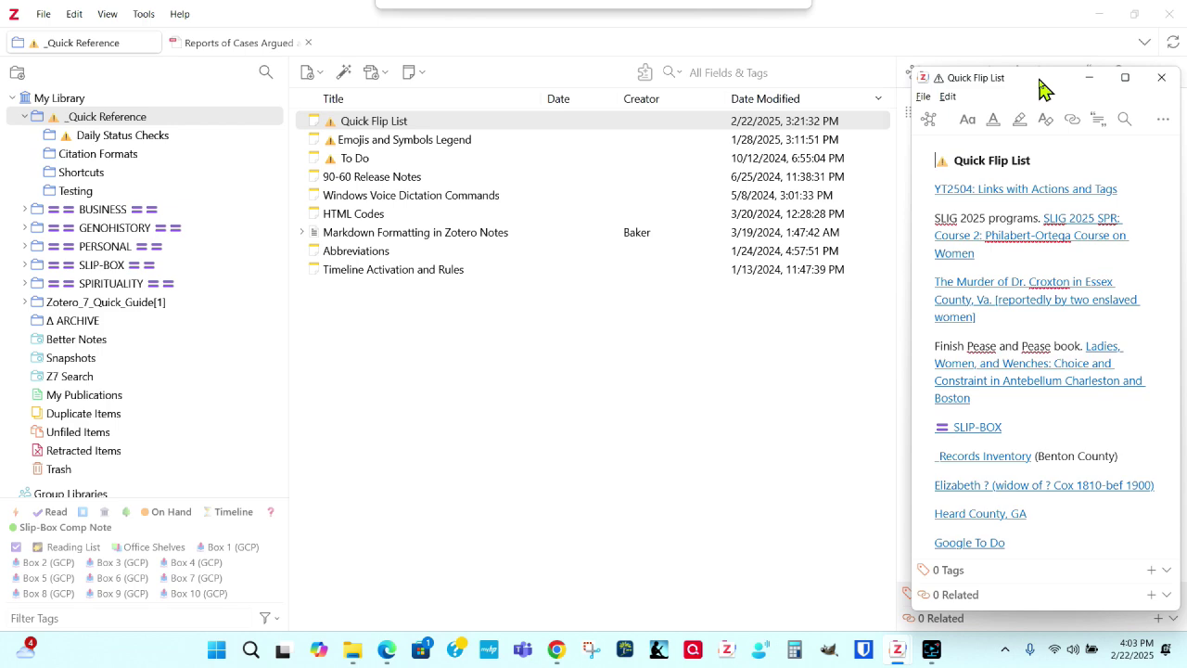
{"action": "left_click", "coordinate": [986, 18]}
{"action": "left_click", "coordinate": [1133, 14]}
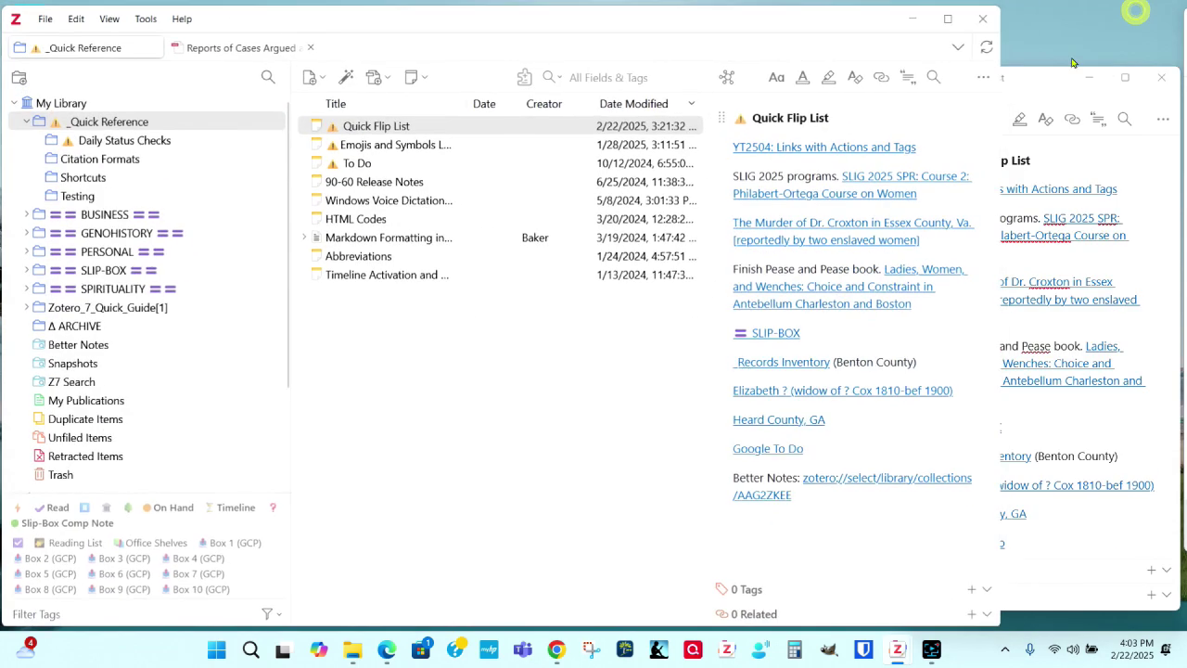
{"action": "left_click", "coordinate": [1047, 79]}
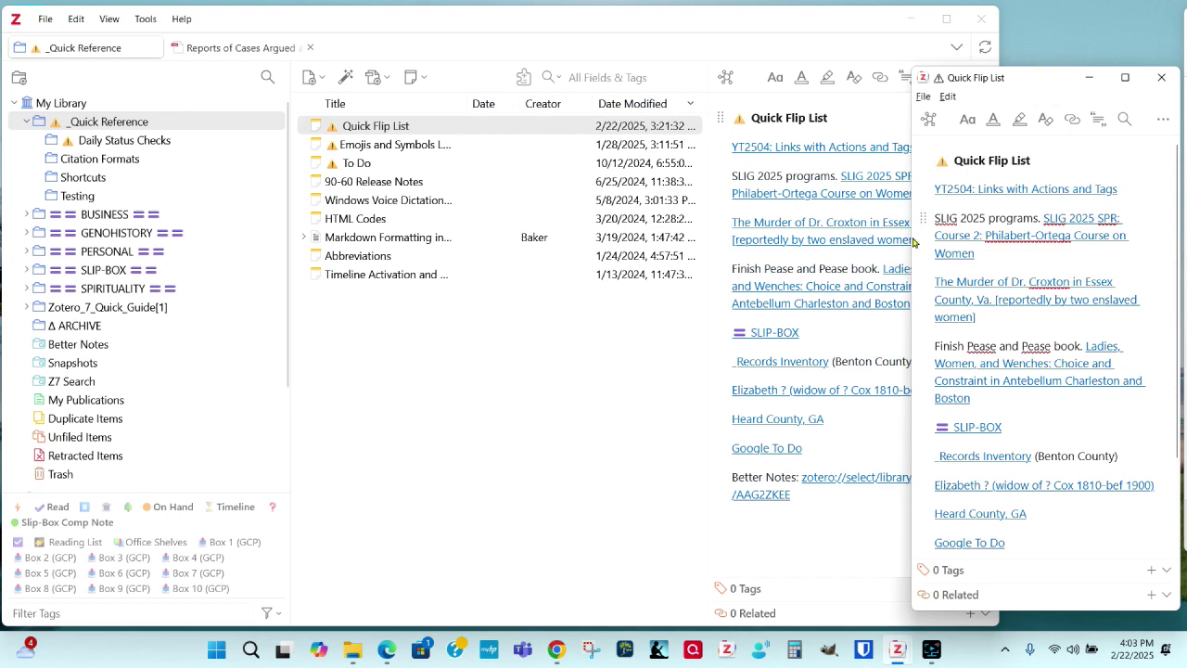
{"action": "left_click_drag", "start_coordinate": [911, 237], "coordinate": [1002, 215]}
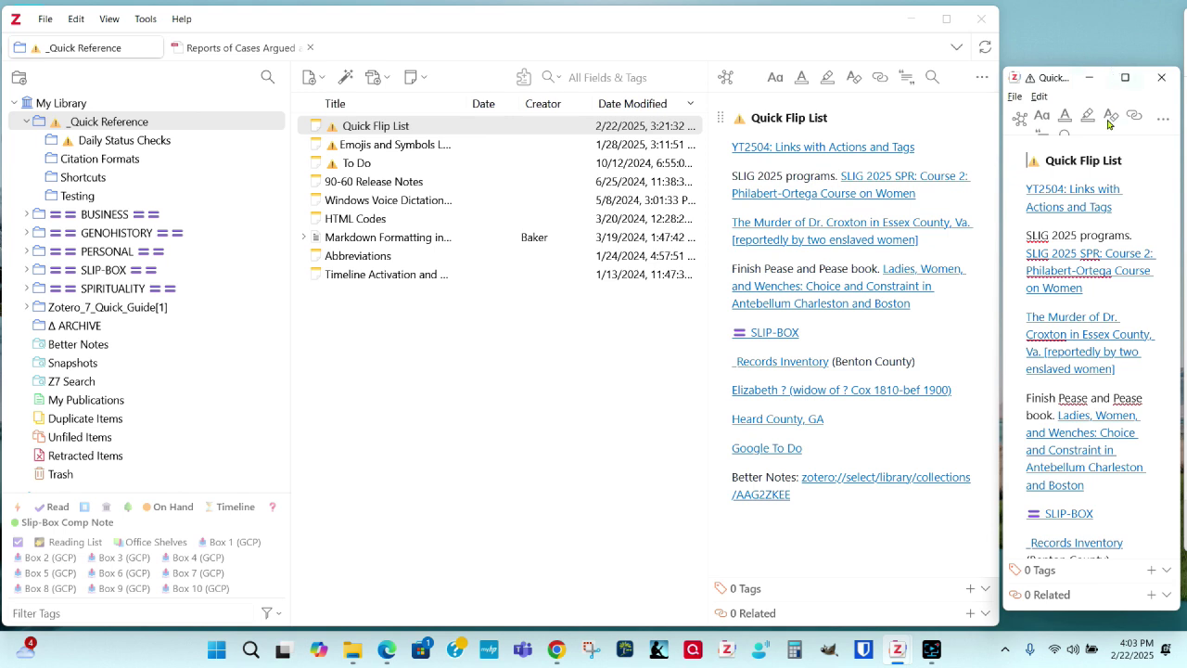
Use the Quick Flip List links to switch between the YT2504: Links with Actions and Tags and SLIG 2025 SPR: Course 2 collections
{"action": "left_click", "coordinate": [1075, 203]}
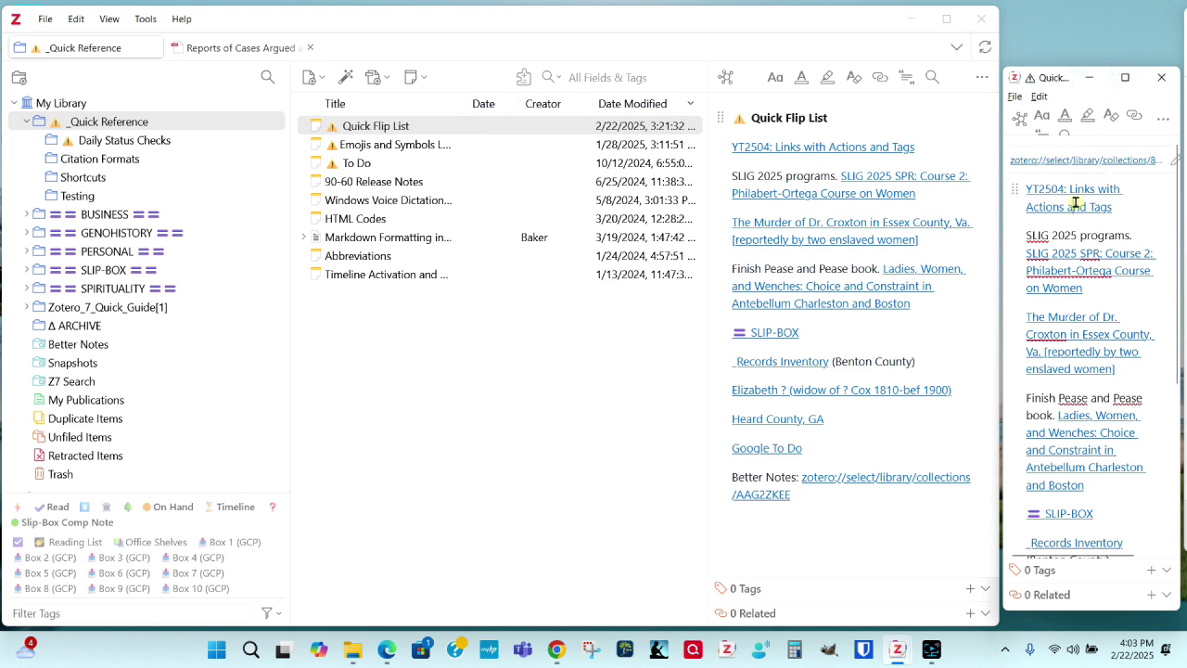
{"action": "left_click", "coordinate": [1065, 161]}
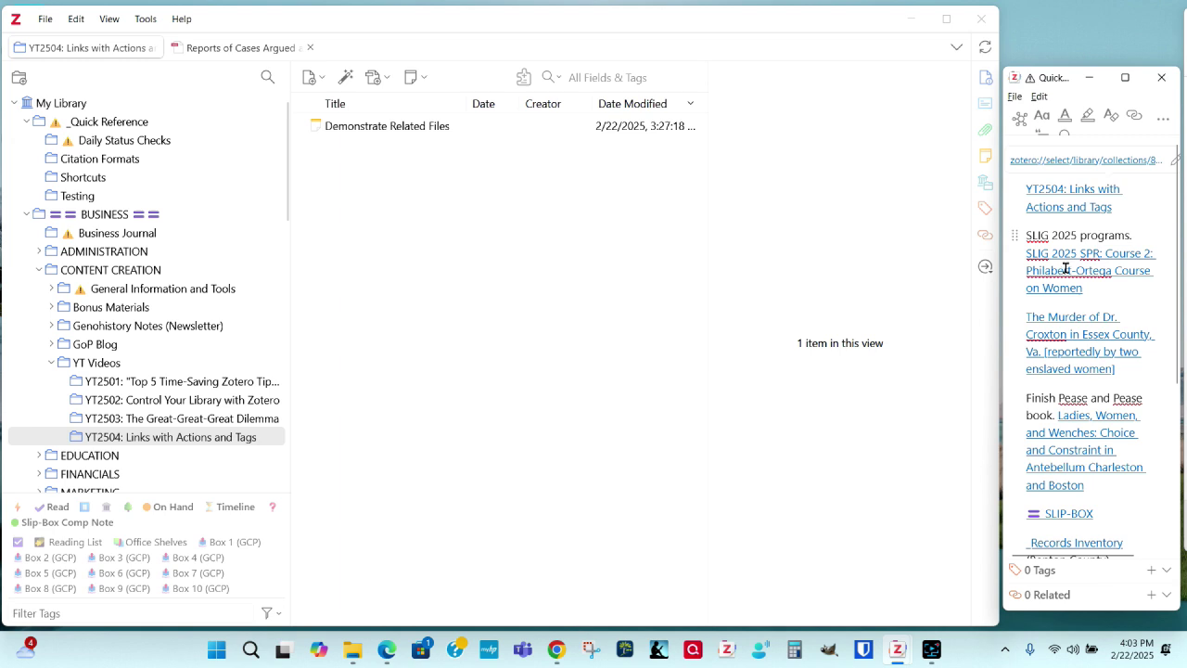
{"action": "left_click", "coordinate": [1065, 268]}
{"action": "left_click", "coordinate": [1061, 227]}
{"action": "left_click", "coordinate": [1068, 191]}
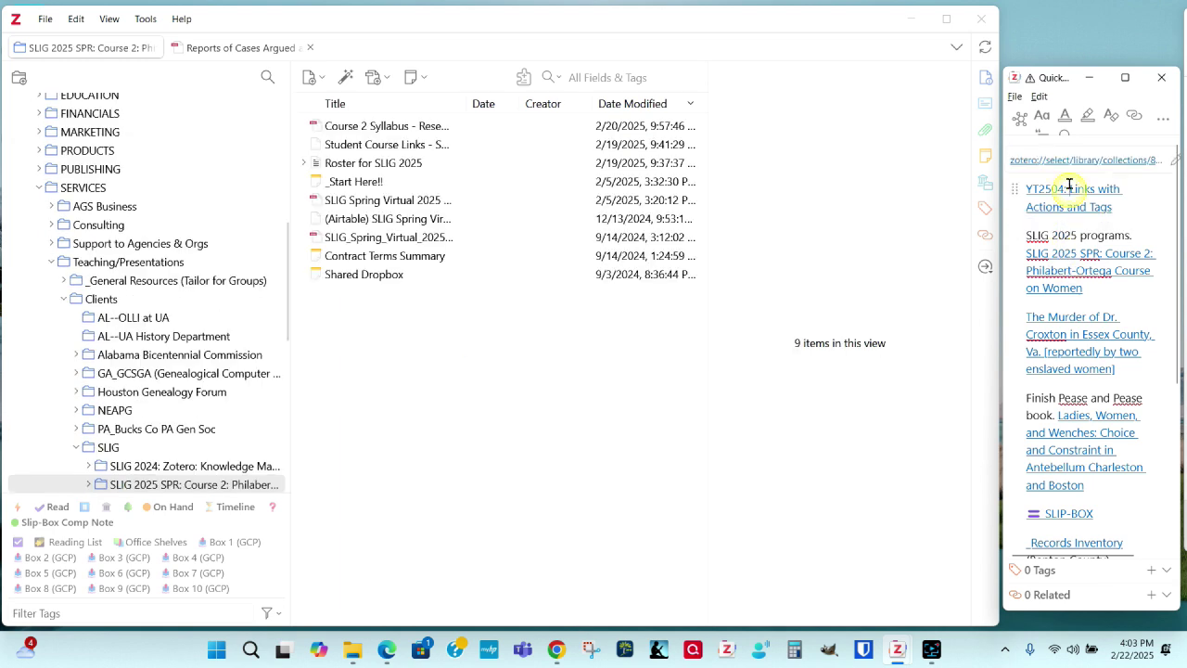
{"action": "left_click", "coordinate": [1070, 162]}
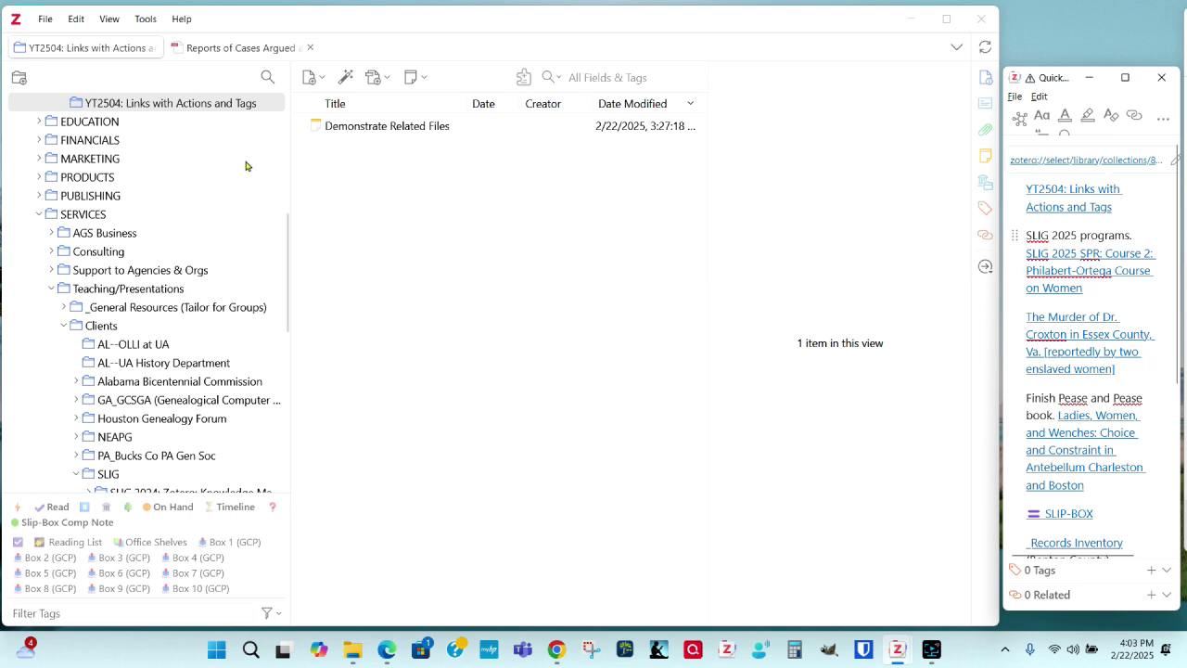
Create a new standalone note with the heading "Test" in My Library
{"action": "scroll", "coordinate": [231, 186], "scroll_direction": "up", "scroll_amount": 6}
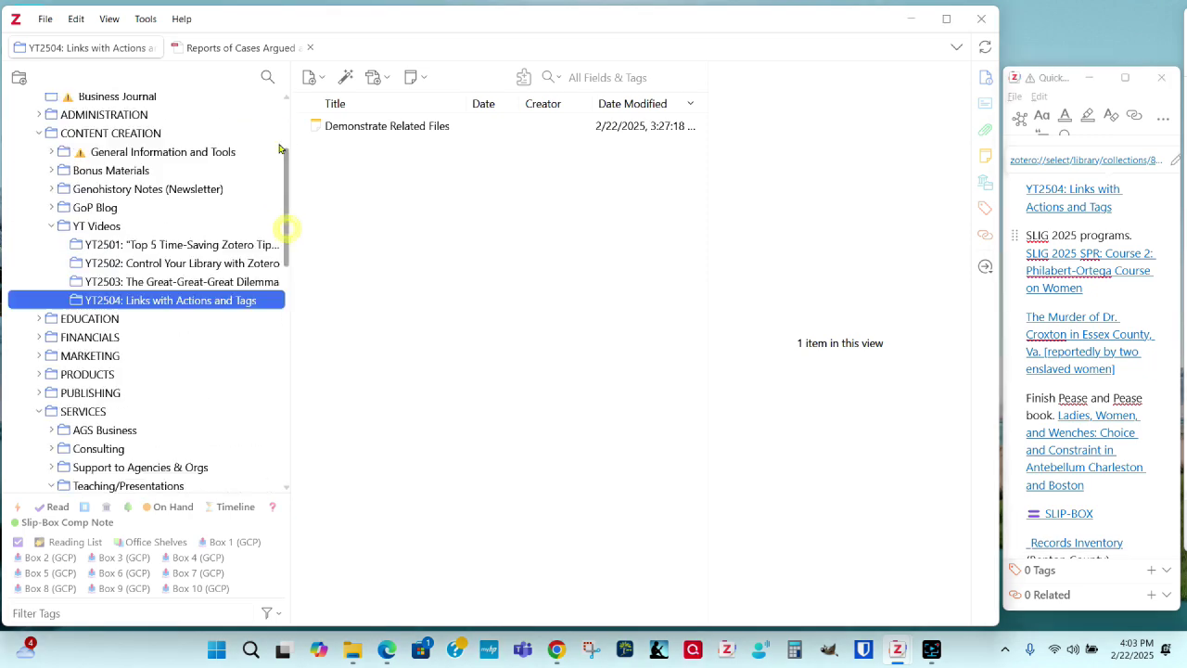
{"action": "left_click", "coordinate": [64, 104]}
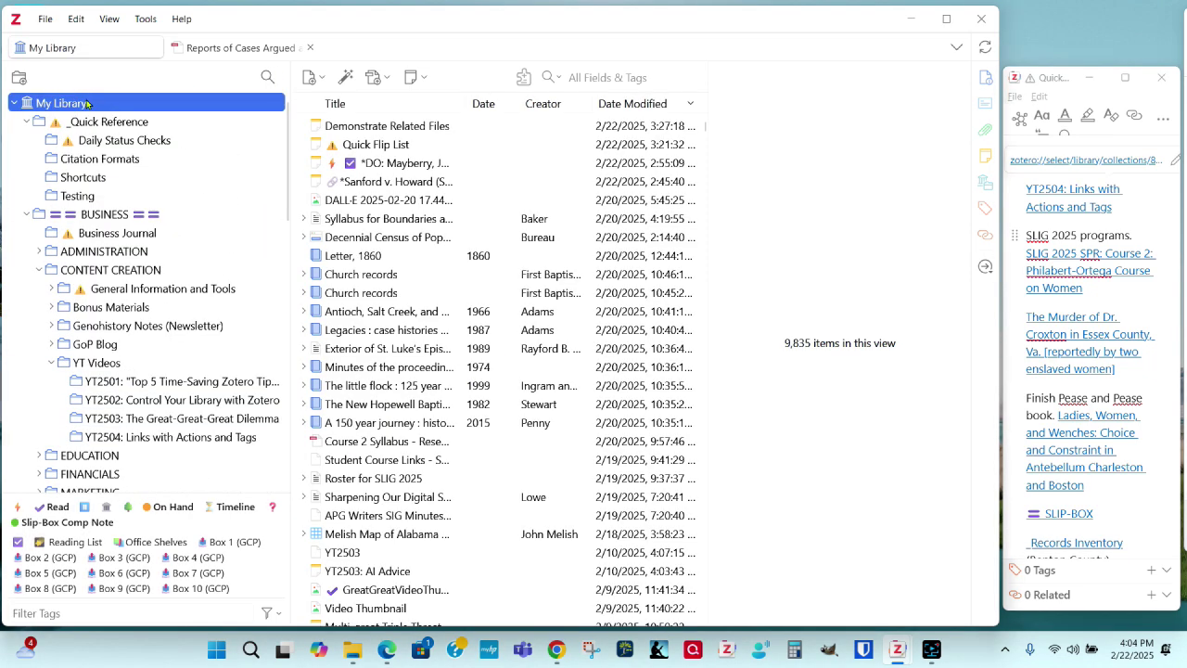
{"action": "left_click", "coordinate": [426, 78]}
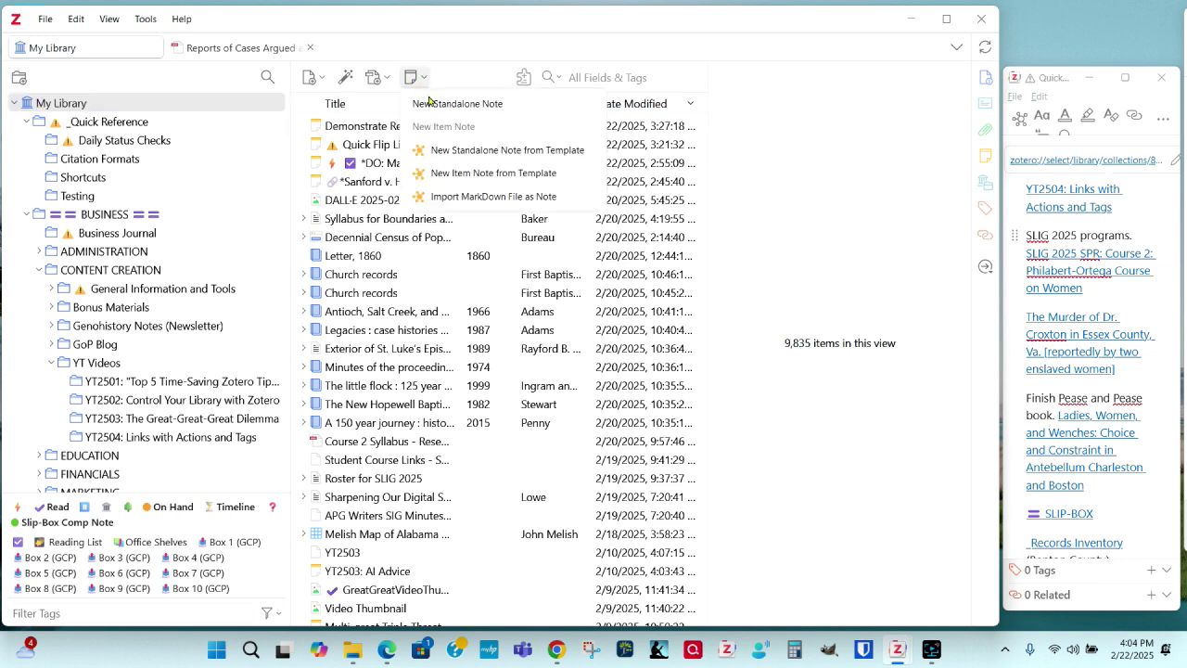
{"action": "left_click", "coordinate": [427, 105]}
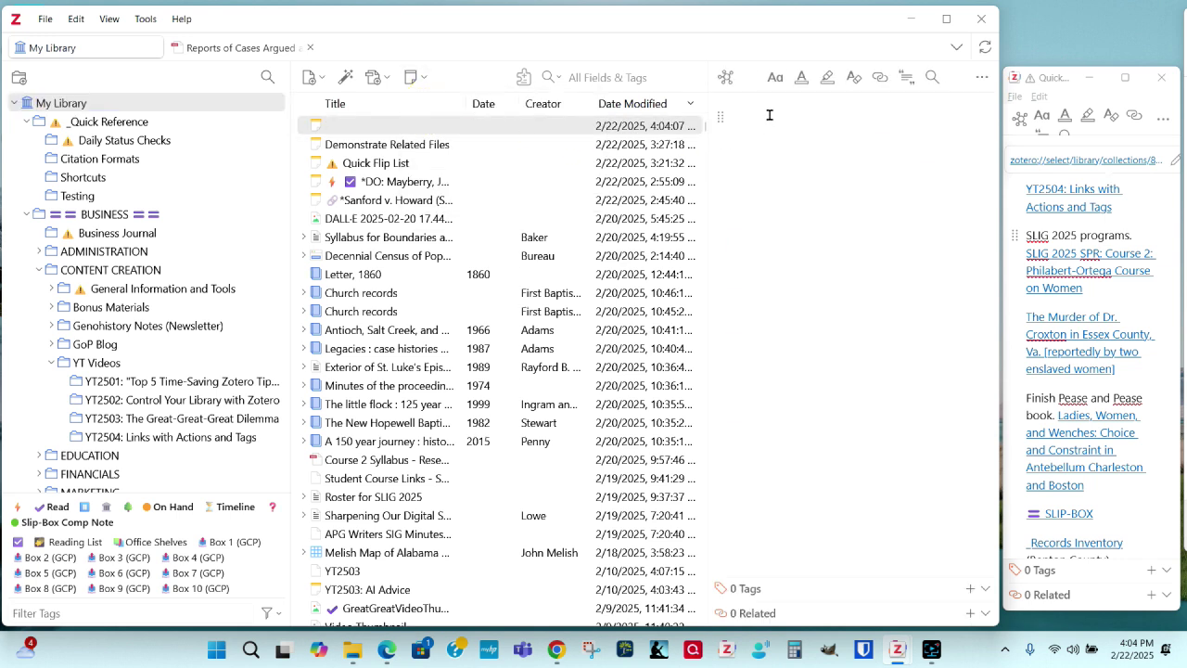
{"action": "type", "text": "# Test"}
{"action": "key", "text": "Return"}
Copy the item link of the 1987 book "Legacies : case histories" with the Copy Item Link action and paste it into the Test note
{"action": "left_click", "coordinate": [320, 349]}
{"action": "right_click", "coordinate": [320, 350]}
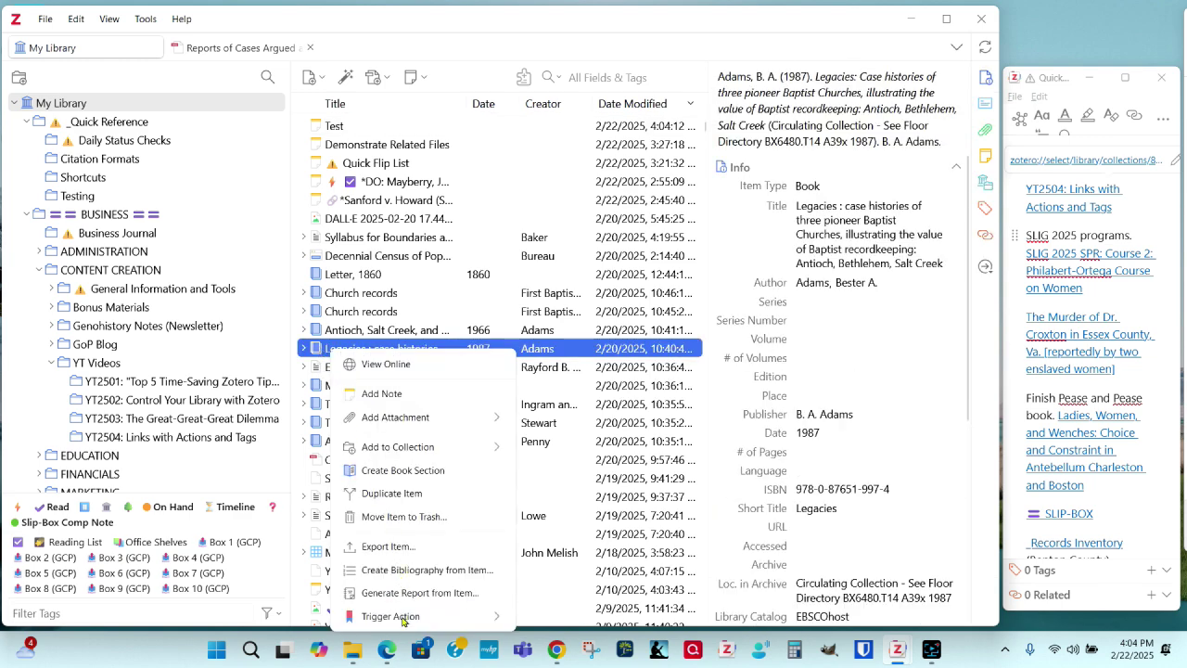
{"action": "mouse_move", "coordinate": [403, 620]}
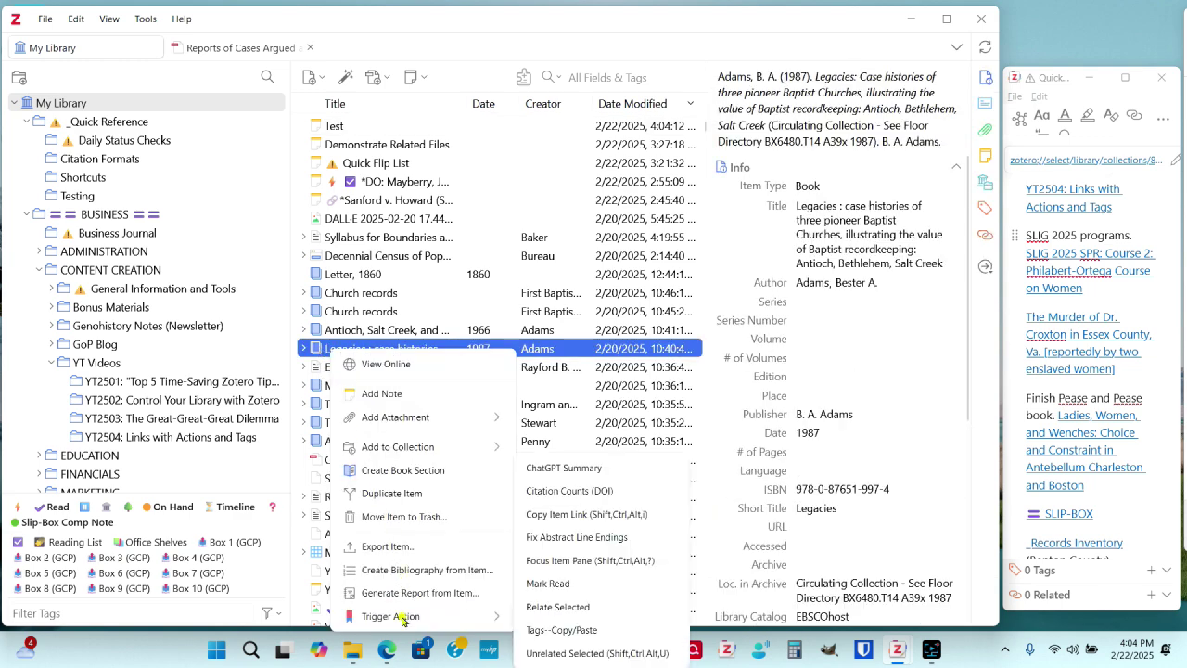
{"action": "left_click", "coordinate": [593, 516]}
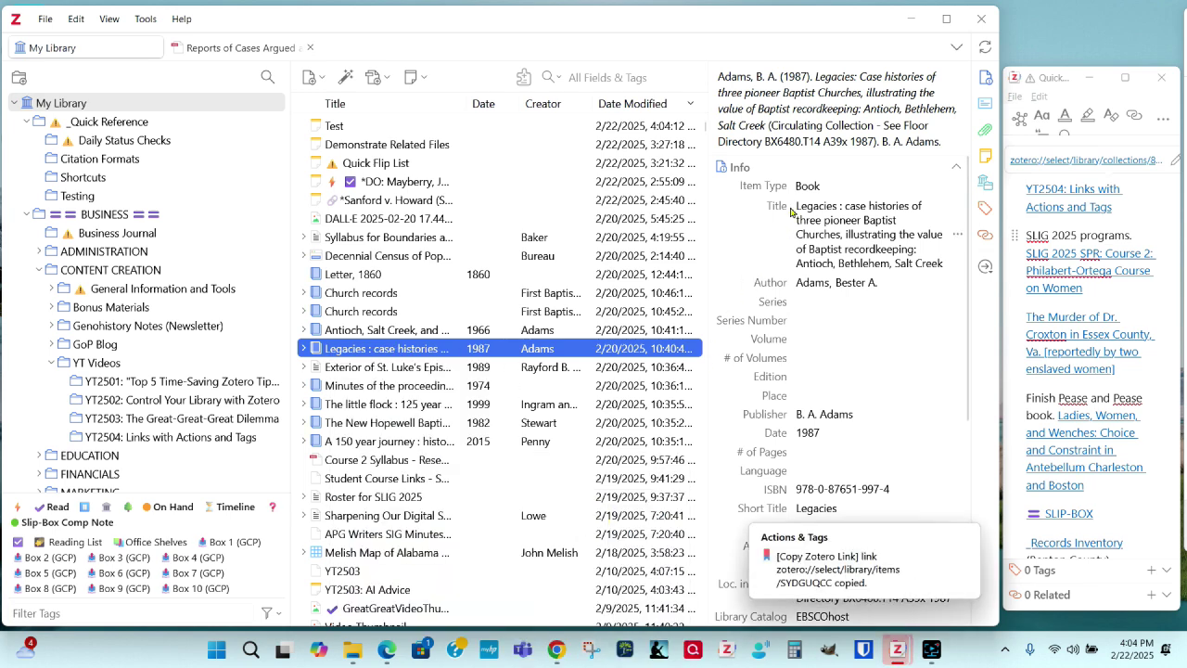
{"action": "key", "text": "Home"}
{"action": "left_click", "coordinate": [752, 160]}
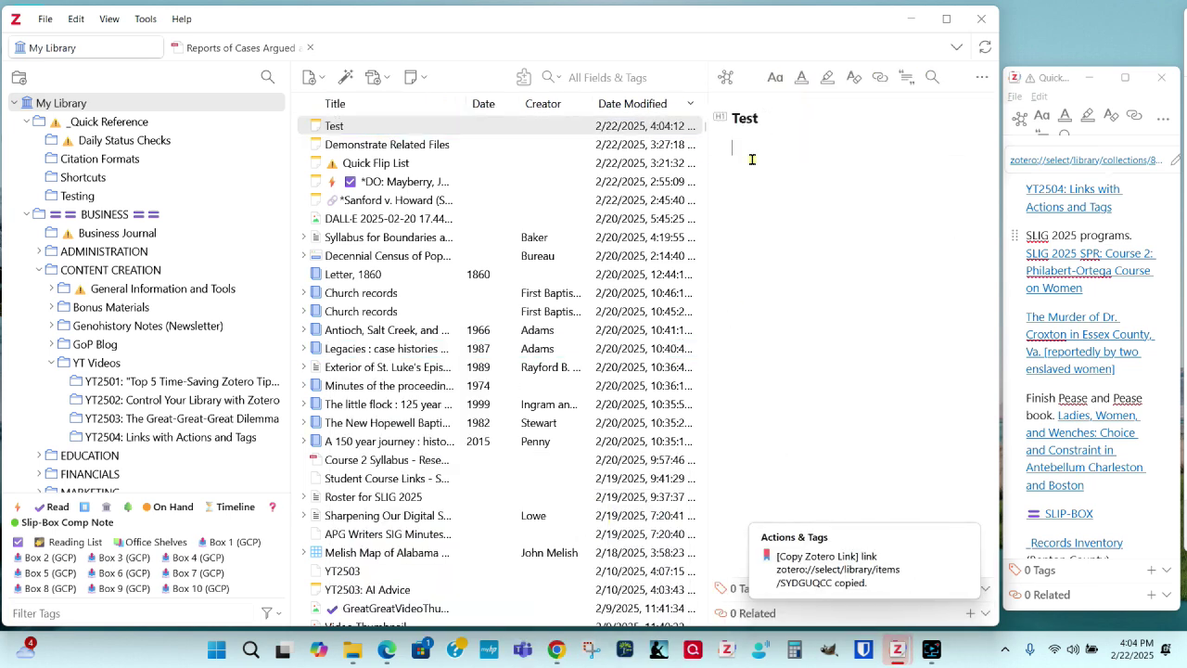
{"action": "key", "text": "ctrl+v"}
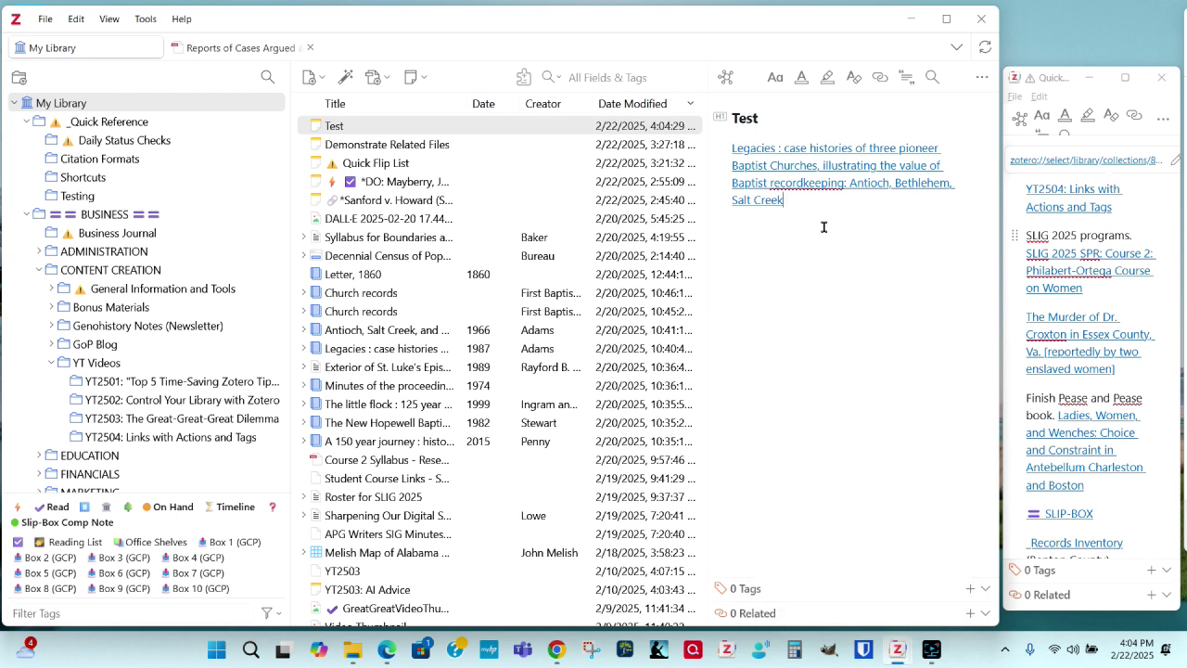
{"action": "right_click", "coordinate": [823, 227]}
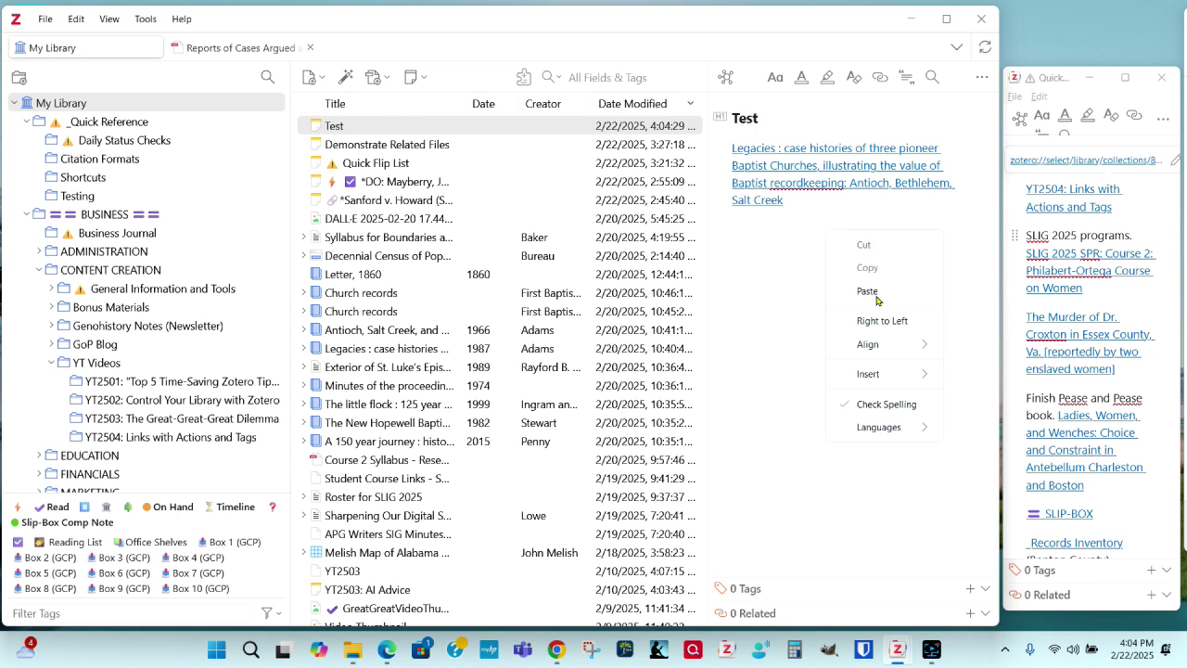
{"action": "left_click", "coordinate": [754, 268]}
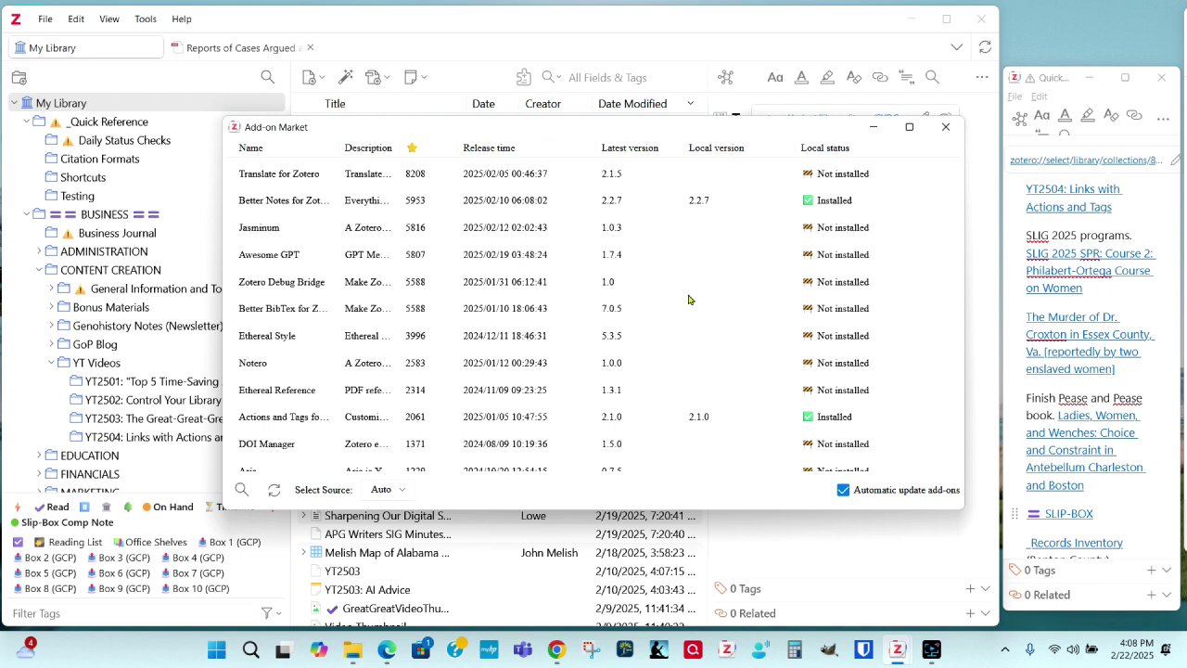
View the available options for the Translate for Zotero add-on in the Add-on Market, and close the market window
{"action": "right_click", "coordinate": [280, 176]}
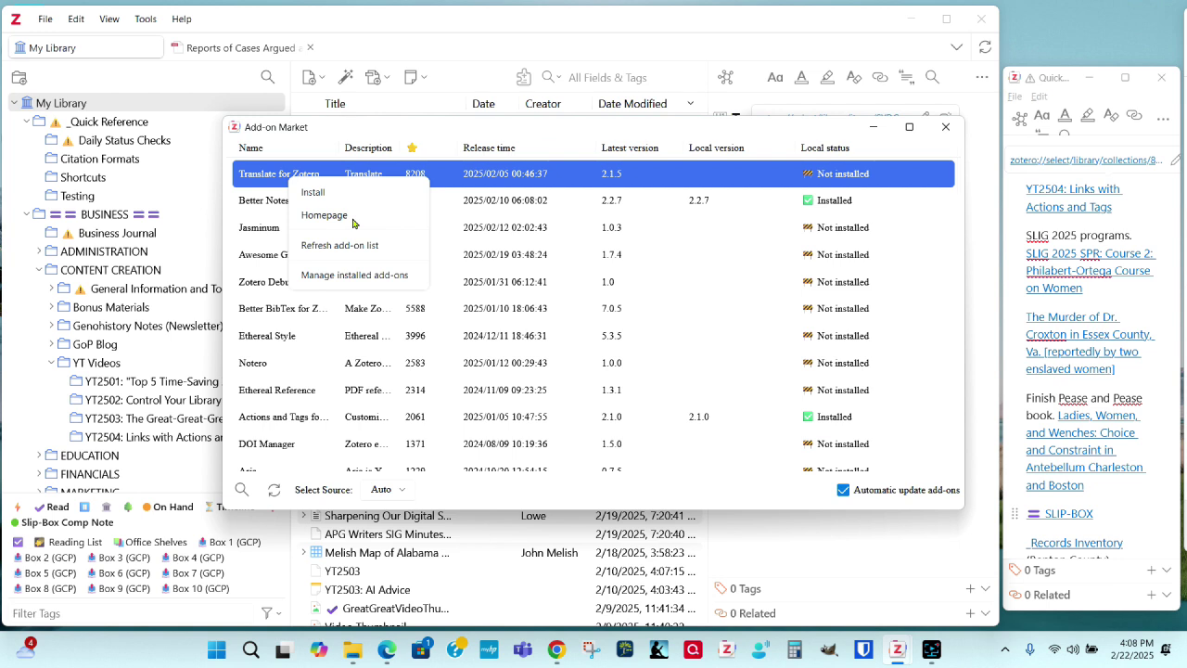
{"action": "left_click", "coordinate": [747, 127]}
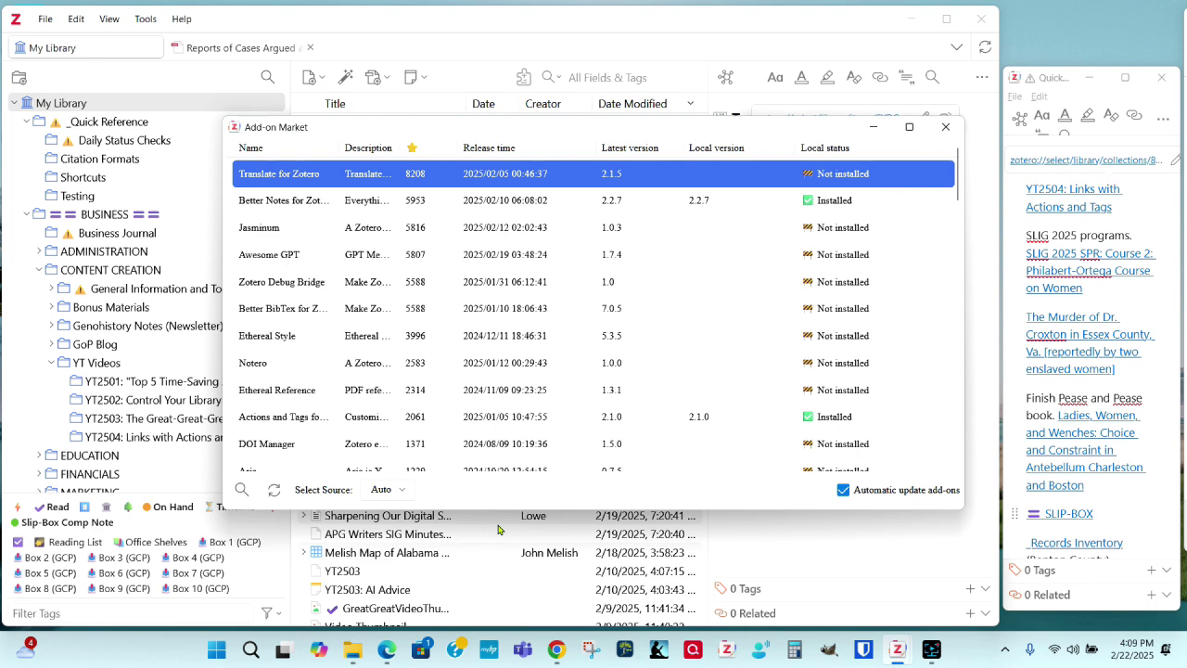
{"action": "left_click", "coordinate": [944, 126]}
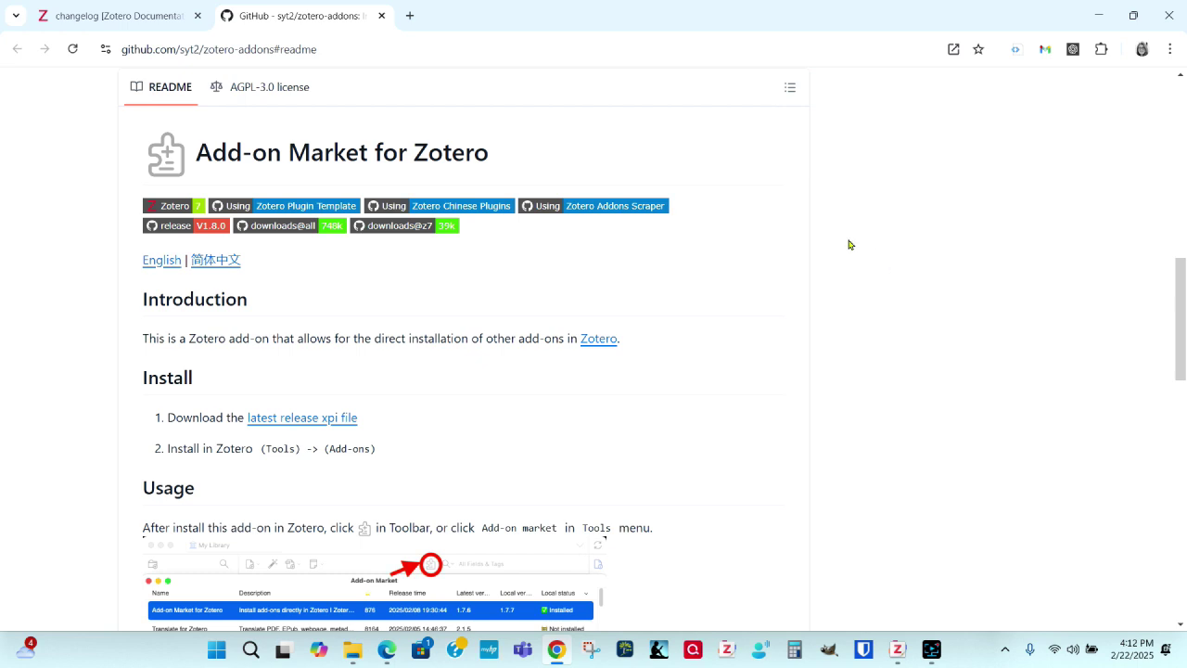
Download the latest Add-on Market release file, zotero-addons.xpi, from its GitHub page and view it in the Downloads folder
{"action": "left_click", "coordinate": [286, 421]}
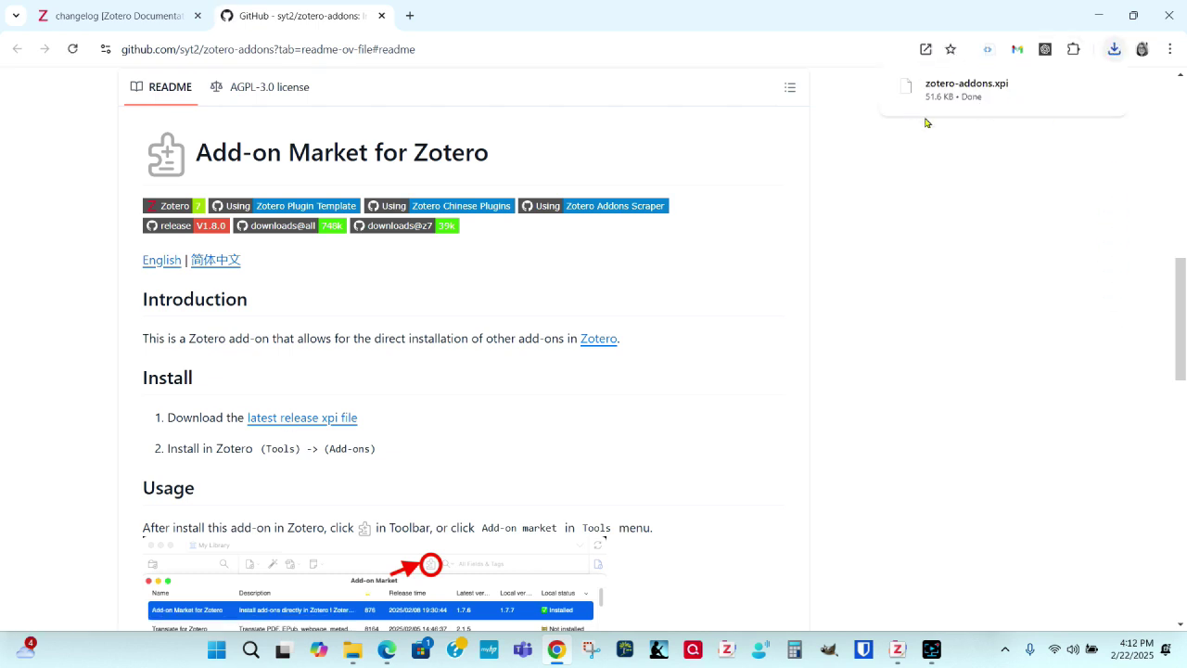
{"action": "mouse_move", "coordinate": [1021, 112]}
{"action": "left_click", "coordinate": [1073, 88]}
{"action": "left_click_drag", "start_coordinate": [1094, 103], "coordinate": [523, 108]}
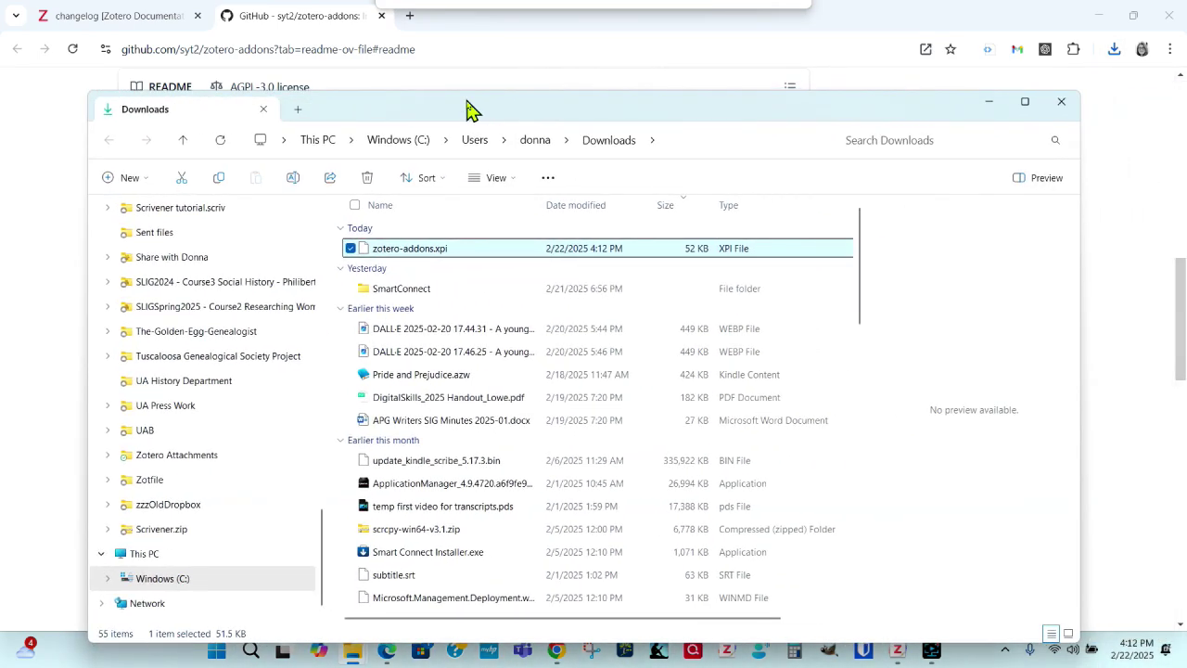
{"action": "left_click_drag", "start_coordinate": [466, 100], "coordinate": [606, 109]}
{"action": "left_click", "coordinate": [1051, 127]}
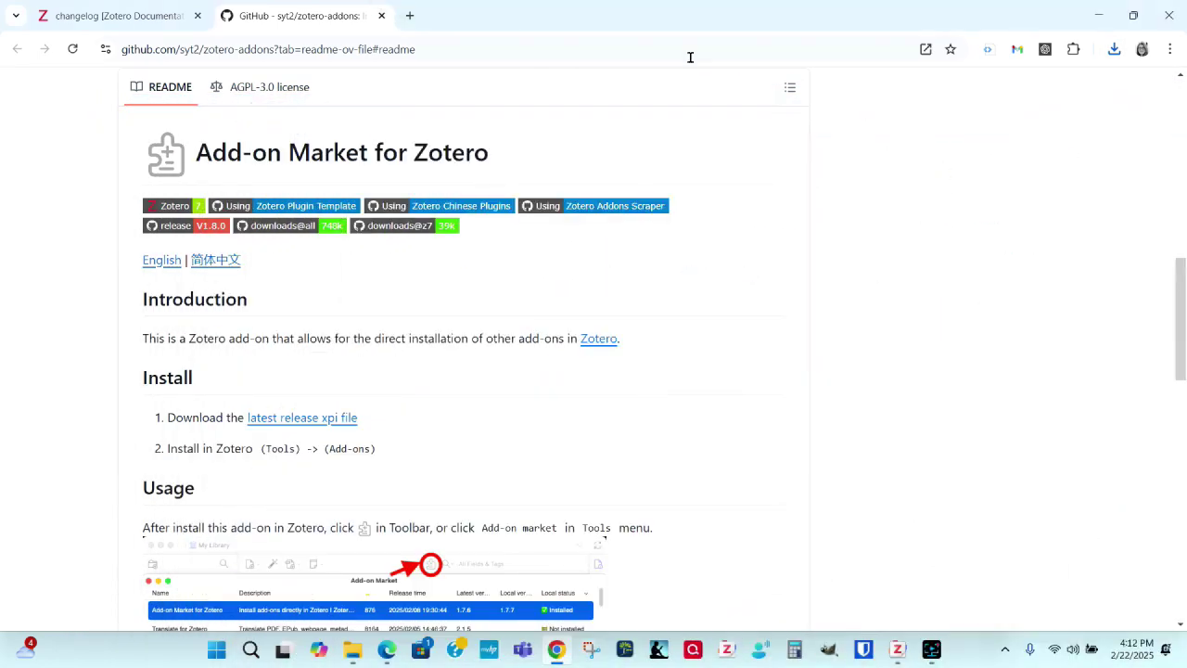
Switch to Zotero and install the Add-on Market plugin from zotero-addons.xpi in the Downloads folder
{"action": "left_click", "coordinate": [896, 649]}
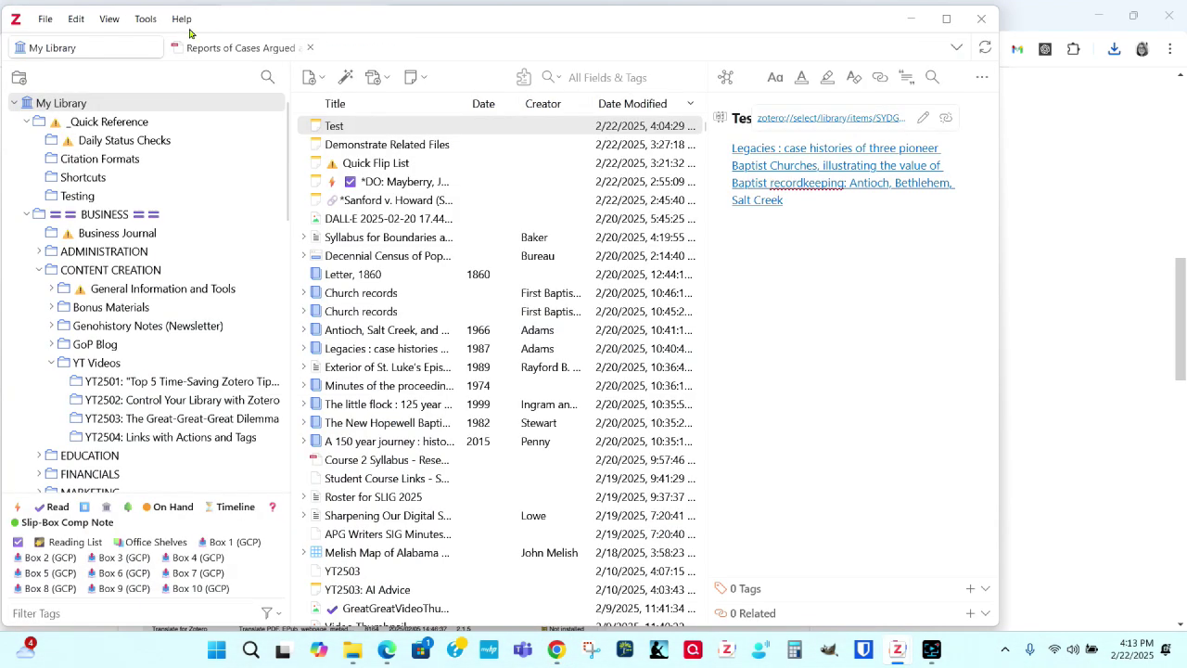
{"action": "left_click", "coordinate": [154, 22]}
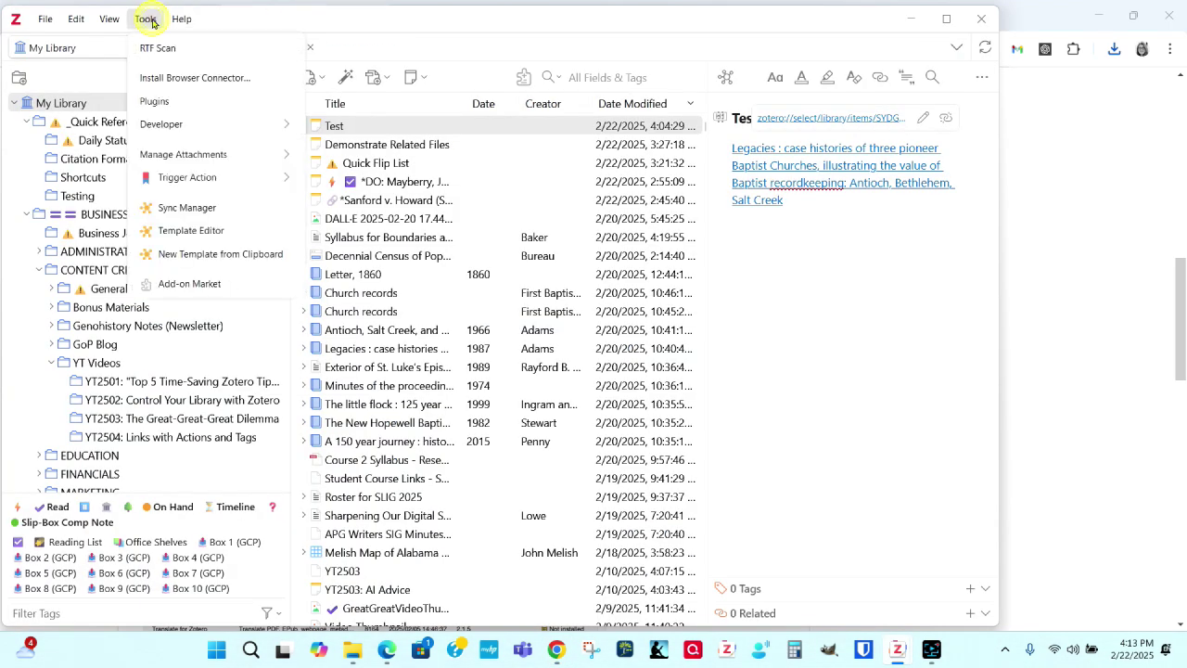
{"action": "left_click", "coordinate": [154, 100]}
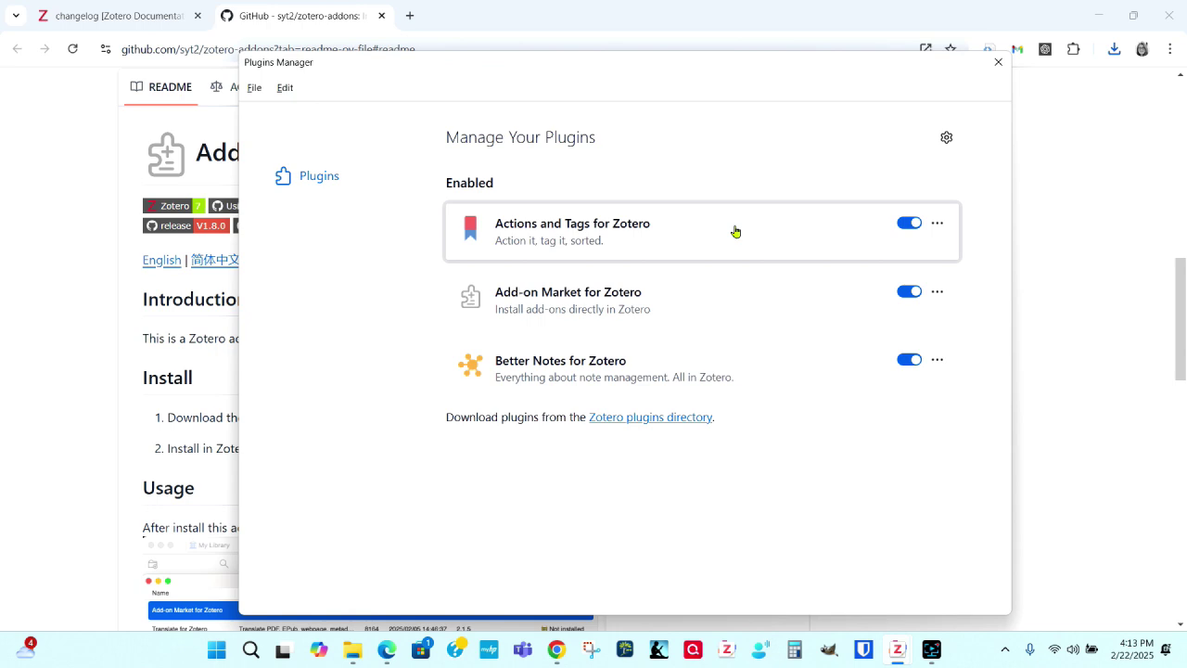
{"action": "left_click", "coordinate": [946, 138]}
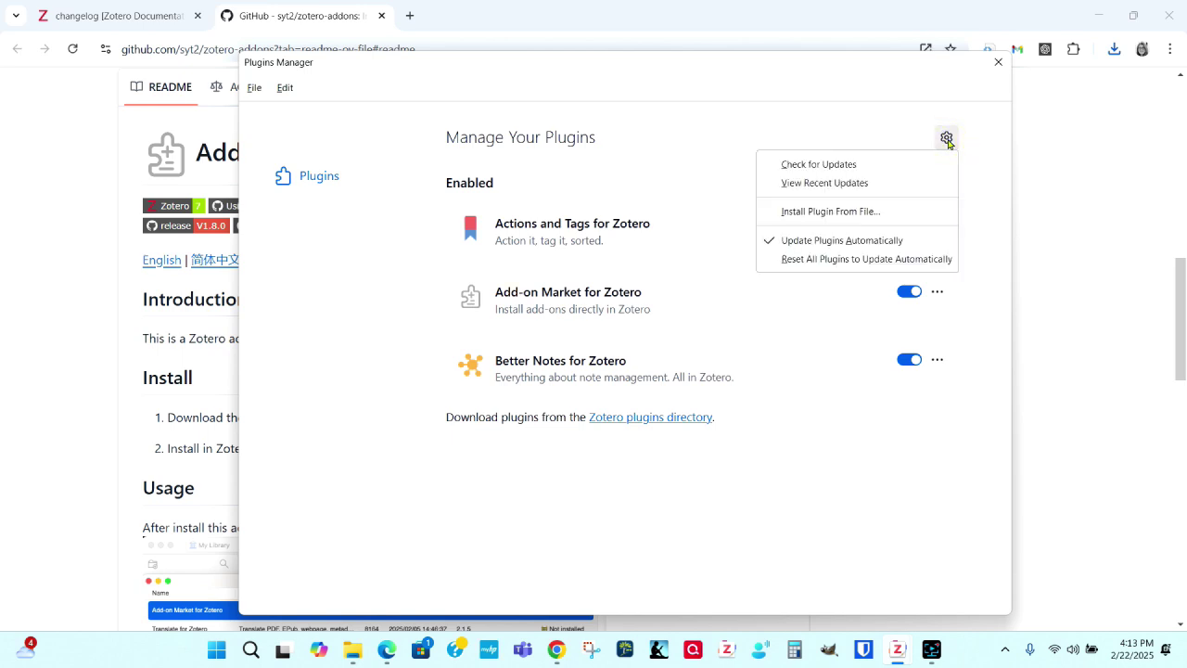
{"action": "left_click", "coordinate": [828, 211]}
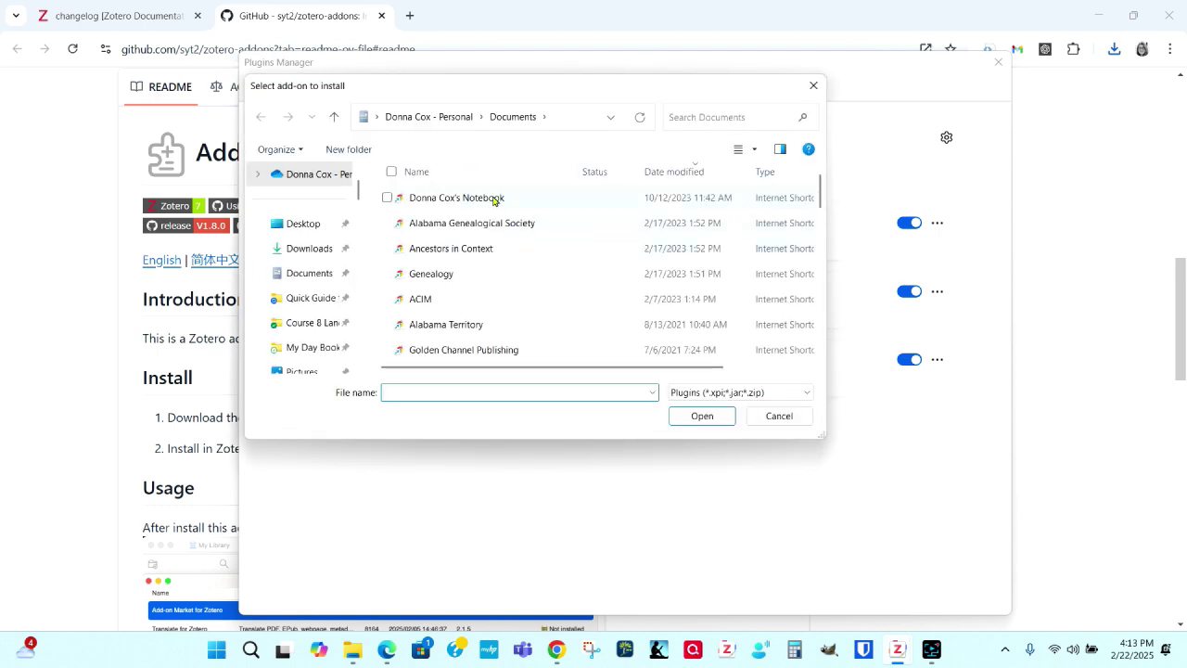
{"action": "left_click", "coordinate": [306, 250]}
{"action": "left_click", "coordinate": [456, 215]}
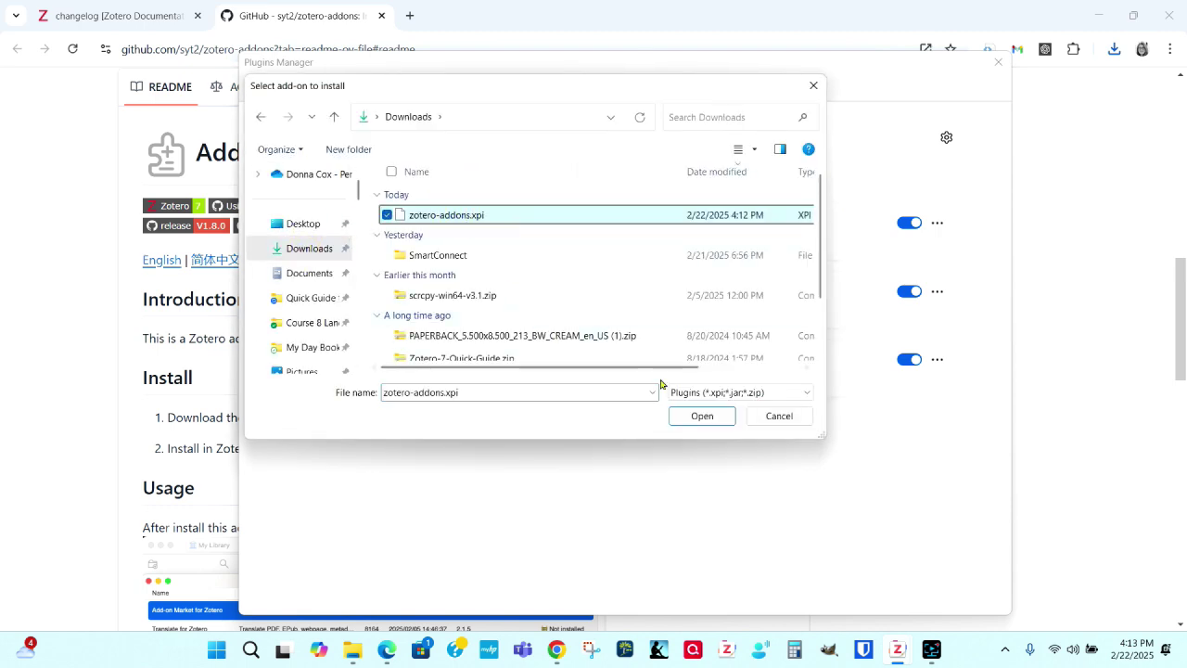
{"action": "left_click", "coordinate": [702, 415]}
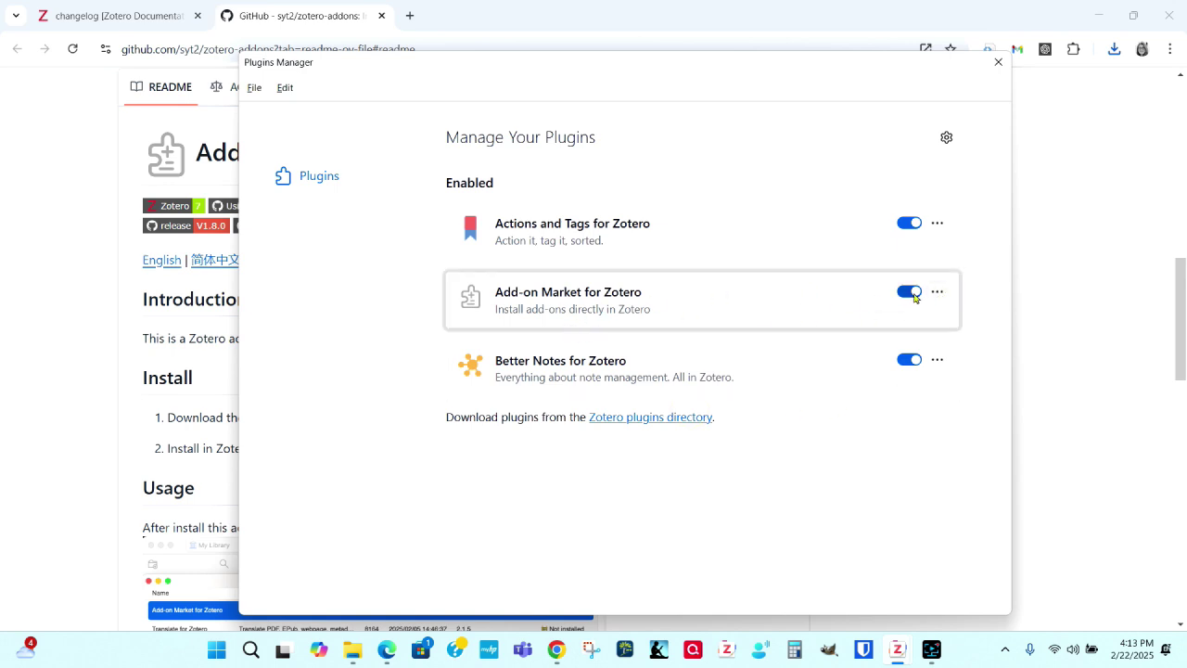
{"action": "left_click", "coordinate": [997, 62]}
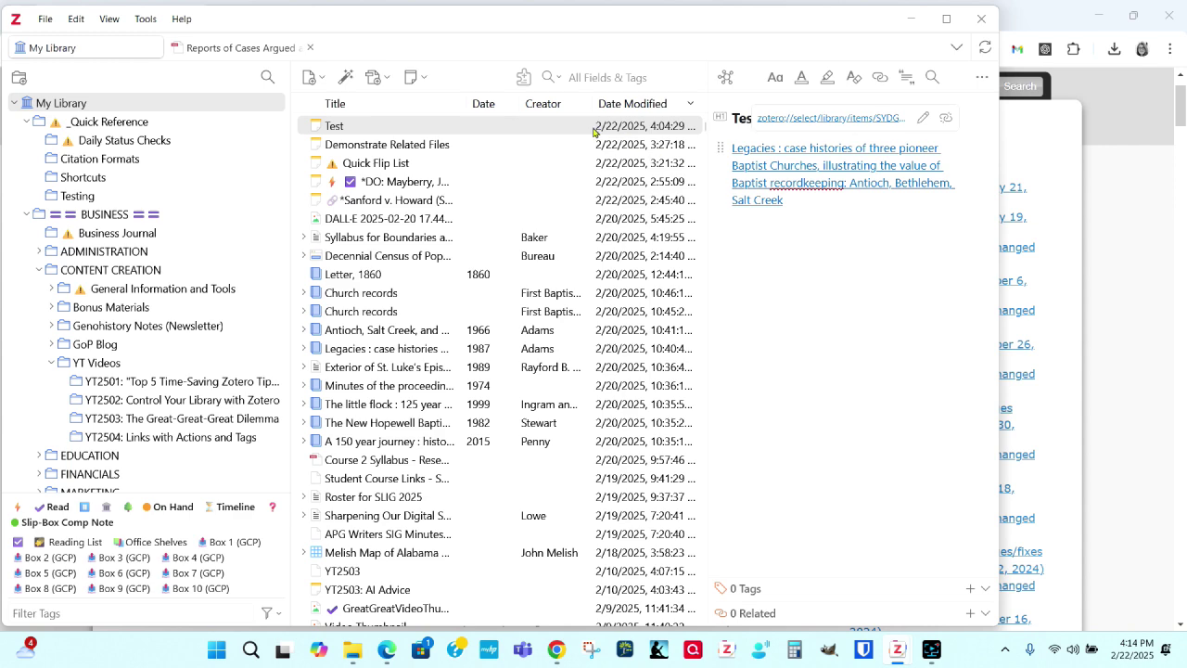
Reinstall the Actions and Tags add-on from the Add-on Market and close the market window
{"action": "left_click", "coordinate": [523, 77]}
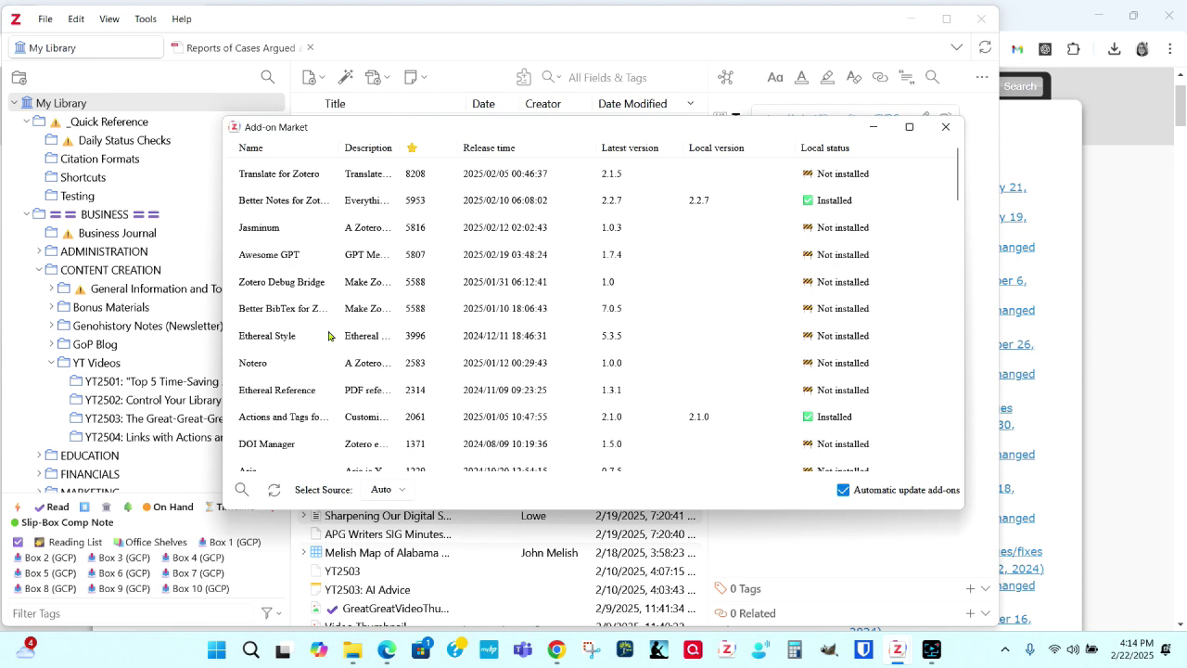
{"action": "scroll", "coordinate": [326, 336], "scroll_direction": "down", "scroll_amount": 2}
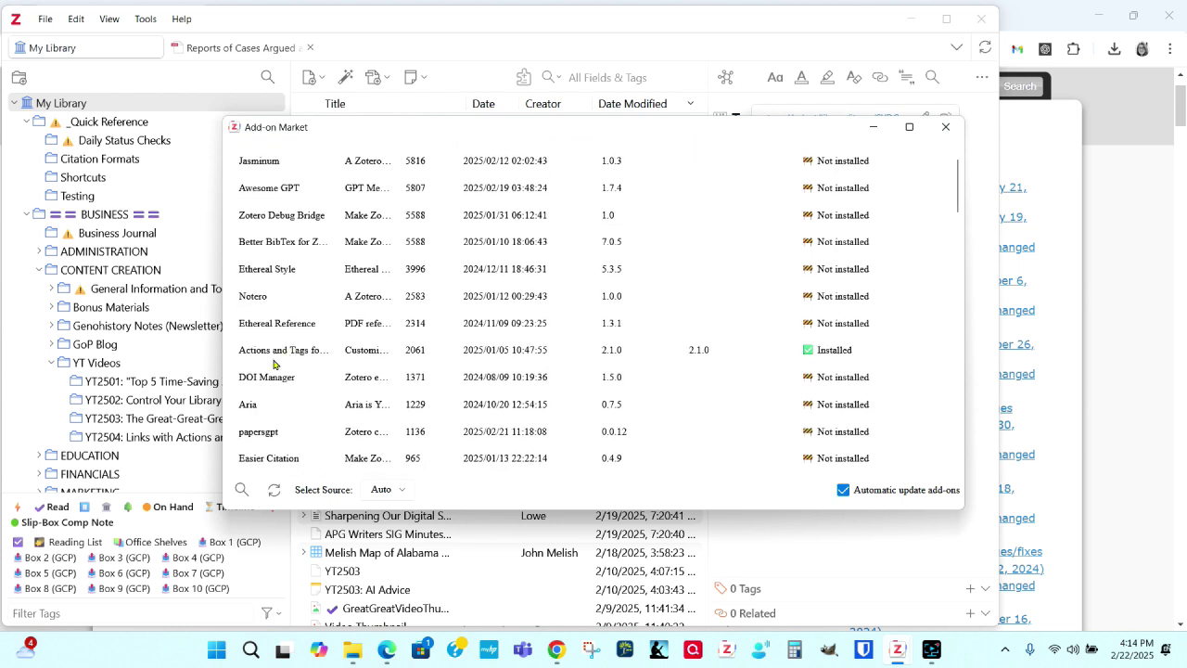
{"action": "left_click", "coordinate": [263, 353]}
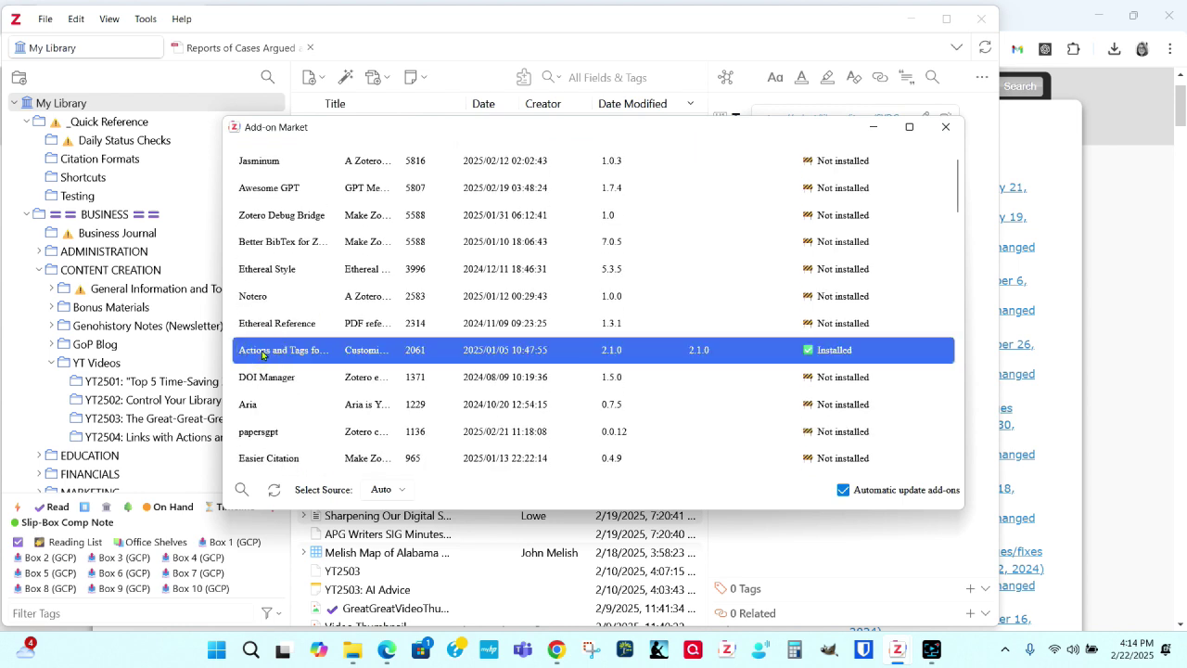
{"action": "right_click", "coordinate": [264, 352]}
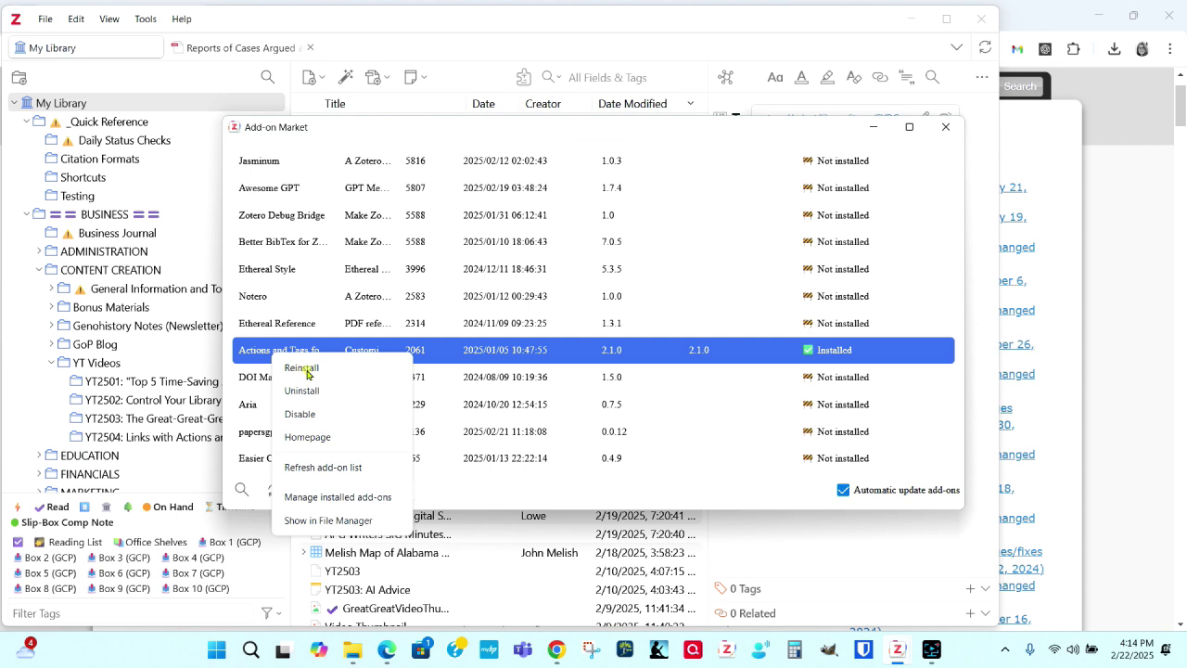
{"action": "left_click", "coordinate": [301, 368]}
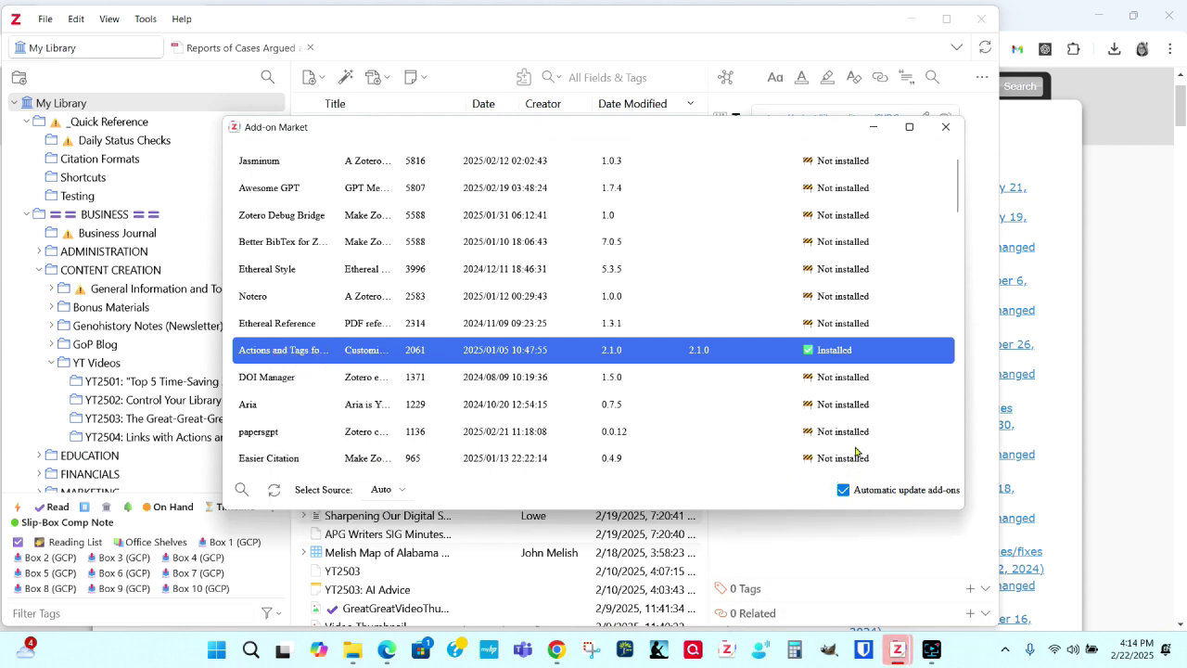
{"action": "left_click", "coordinate": [945, 127]}
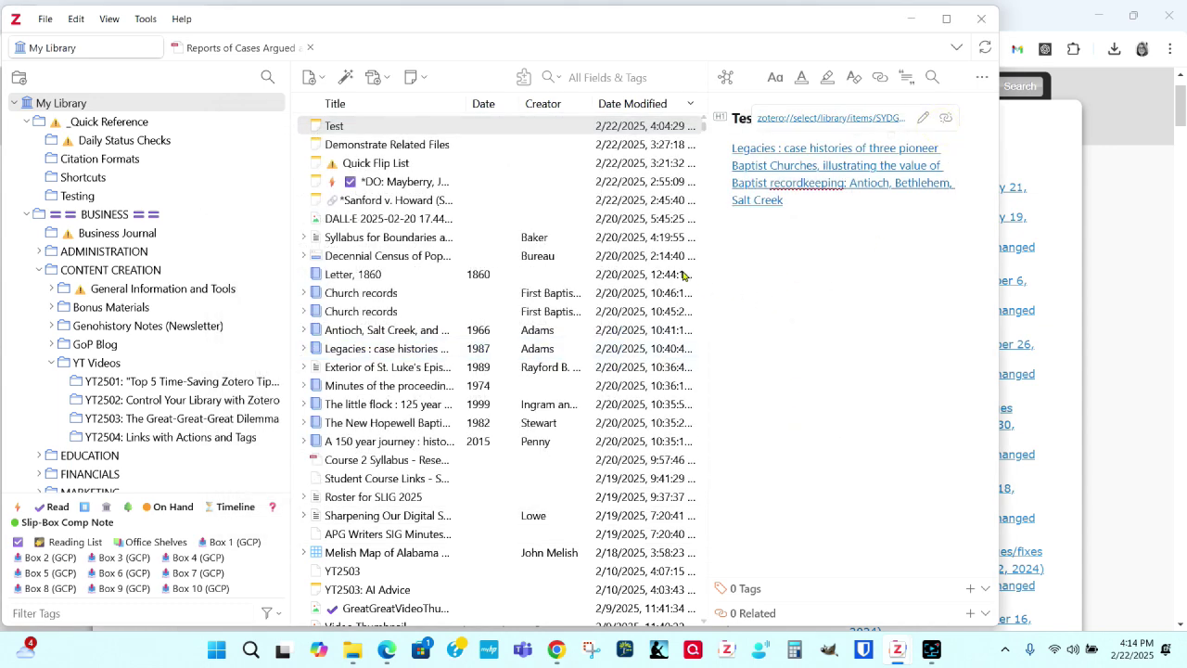
Examine the list of actions in the Actions & Tags settings, widening the Name column to read full names, and close the settings
{"action": "left_click", "coordinate": [77, 21]}
{"action": "left_click", "coordinate": [76, 20]}
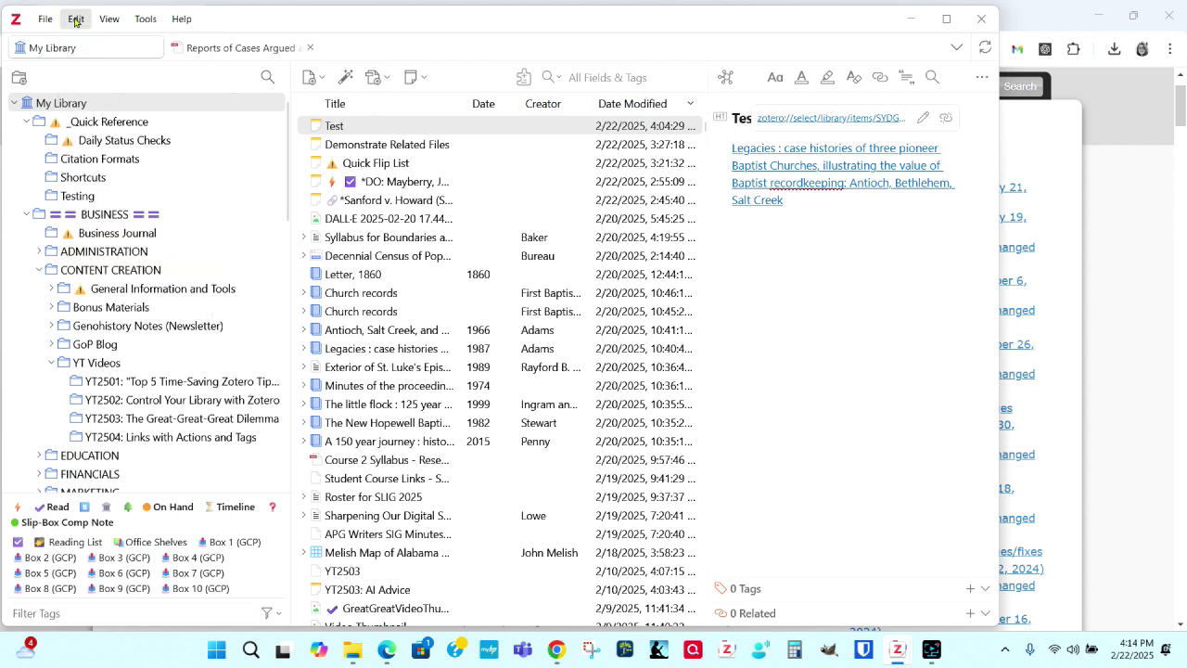
{"action": "left_click", "coordinate": [75, 21]}
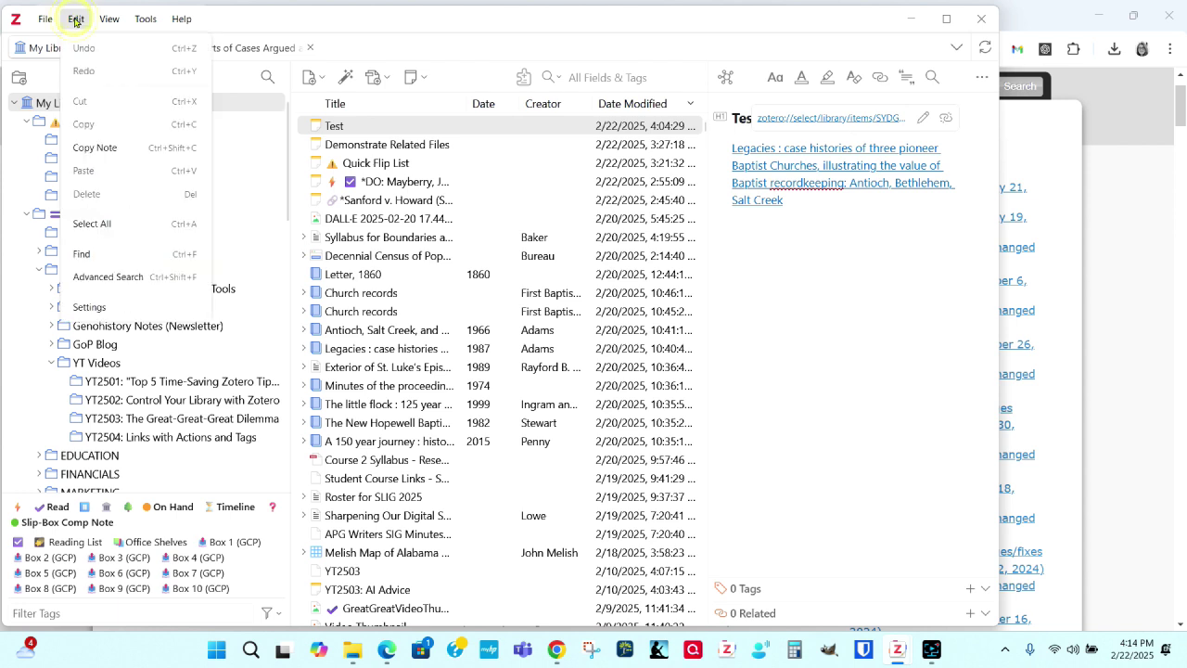
{"action": "left_click", "coordinate": [90, 306]}
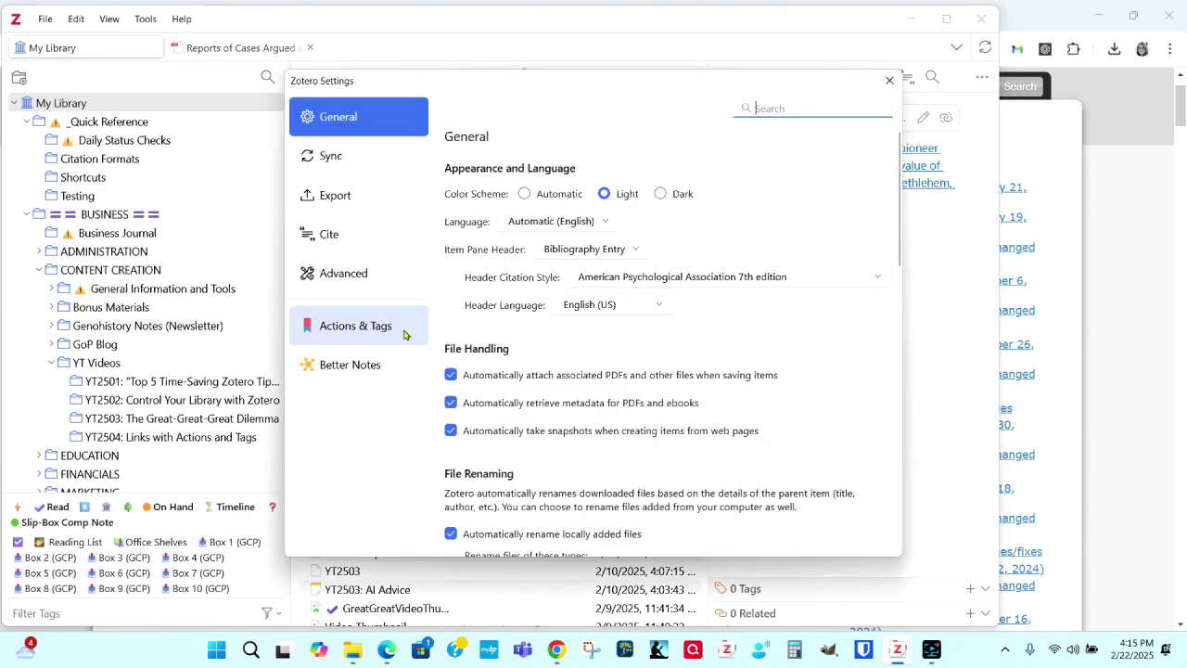
{"action": "left_click", "coordinate": [349, 331]}
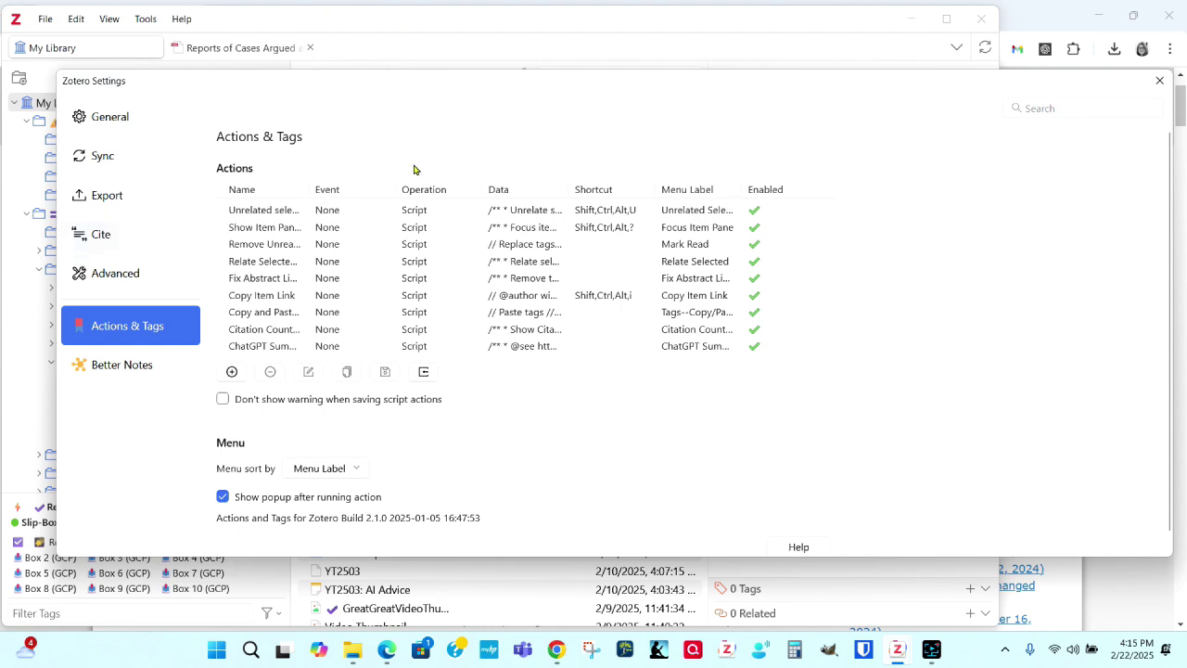
{"action": "left_click_drag", "start_coordinate": [312, 189], "coordinate": [431, 185]}
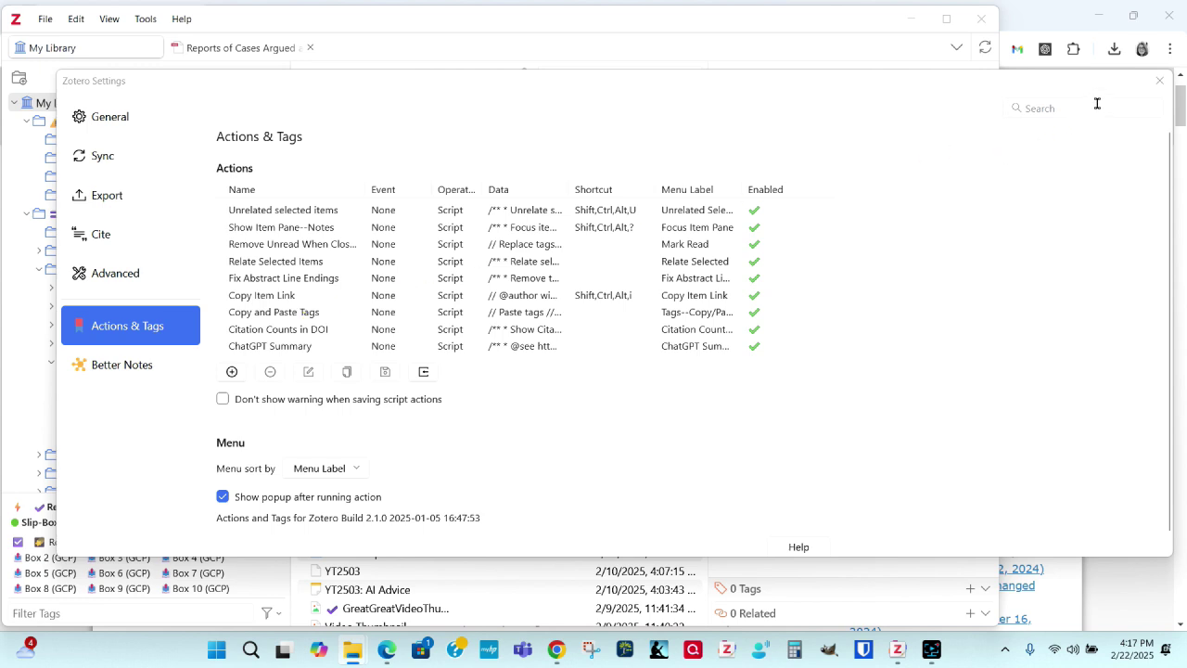
{"action": "left_click", "coordinate": [1160, 82]}
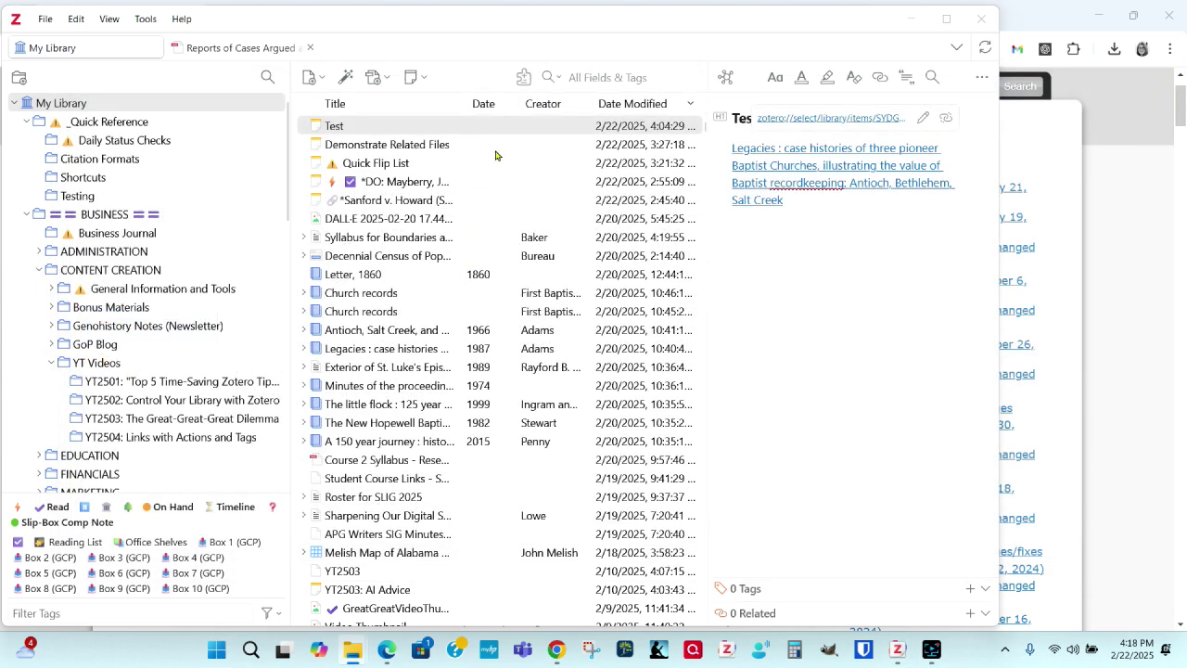
Open the Actions and Tags add-on's GitHub homepage from the Add-on Market and look through its README
{"action": "left_click", "coordinate": [523, 78]}
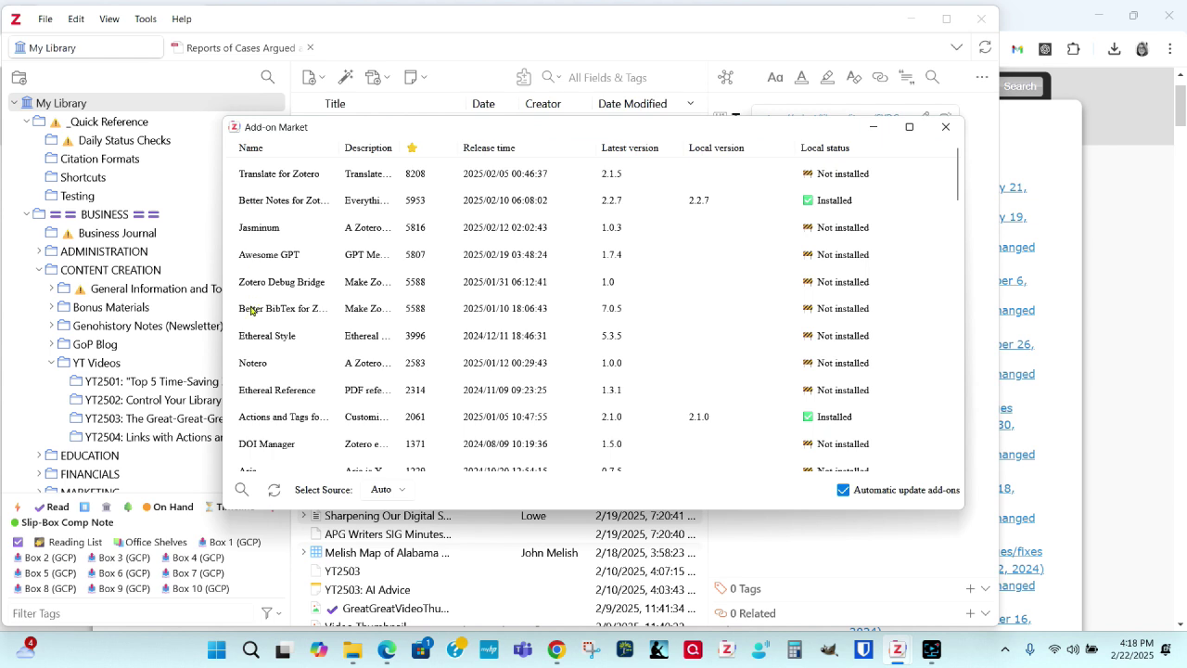
{"action": "right_click", "coordinate": [265, 419]}
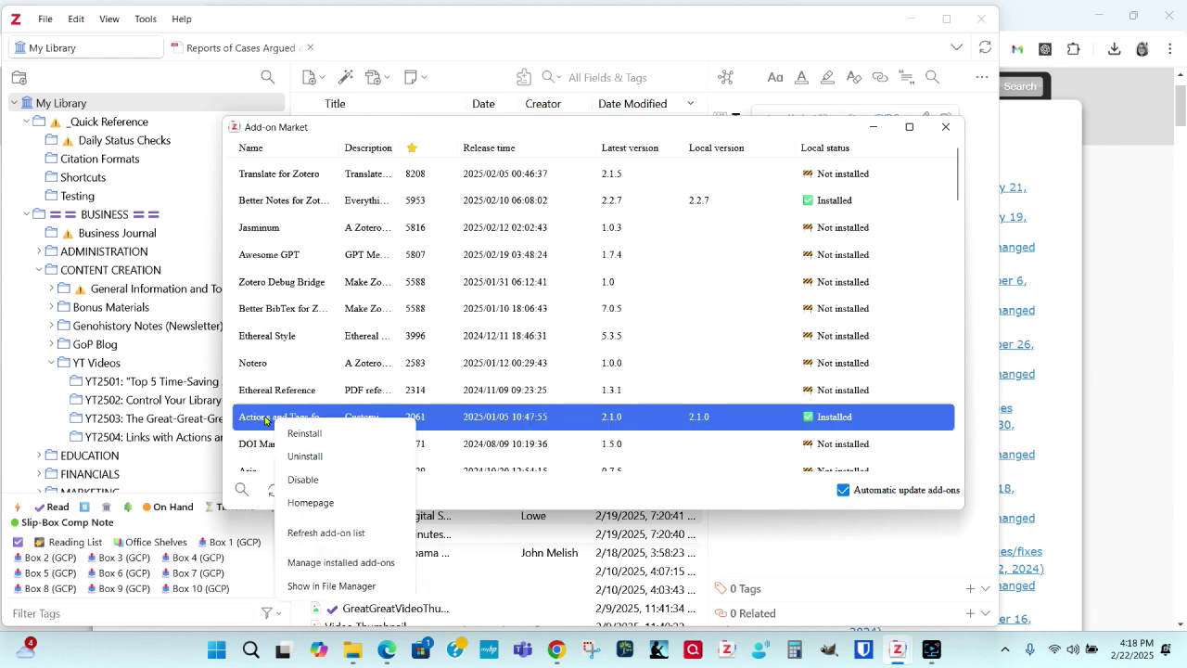
{"action": "left_click", "coordinate": [310, 502]}
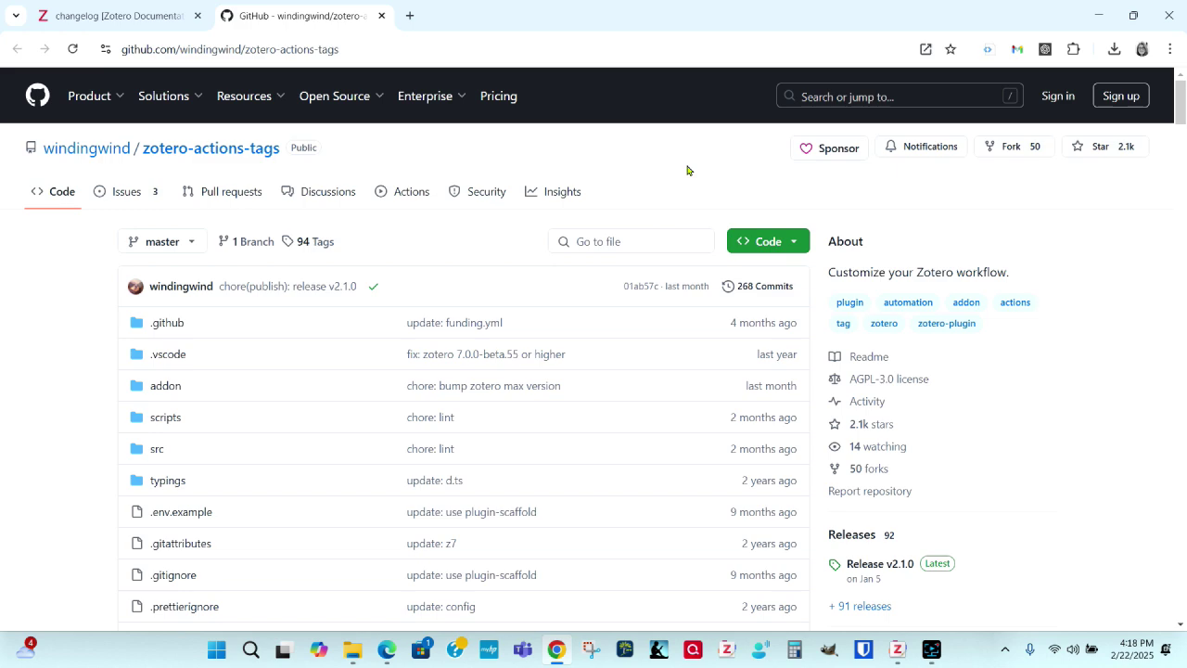
{"action": "scroll", "coordinate": [501, 285], "scroll_direction": "down", "scroll_amount": 3}
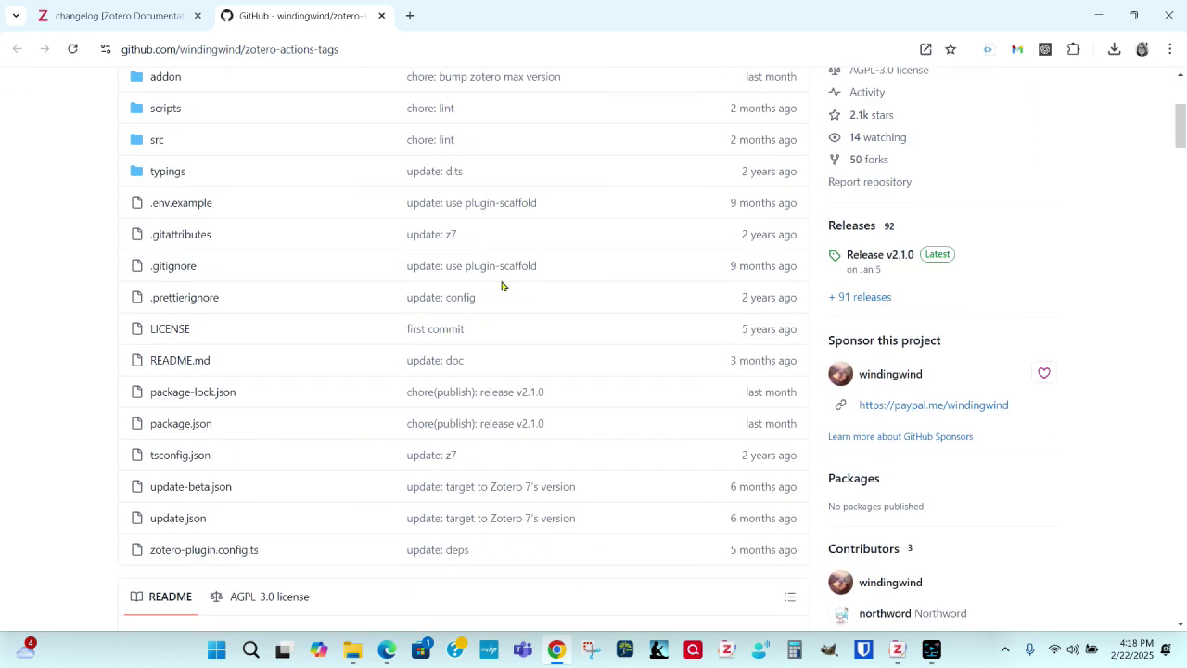
{"action": "scroll", "coordinate": [502, 285], "scroll_direction": "down", "scroll_amount": 6}
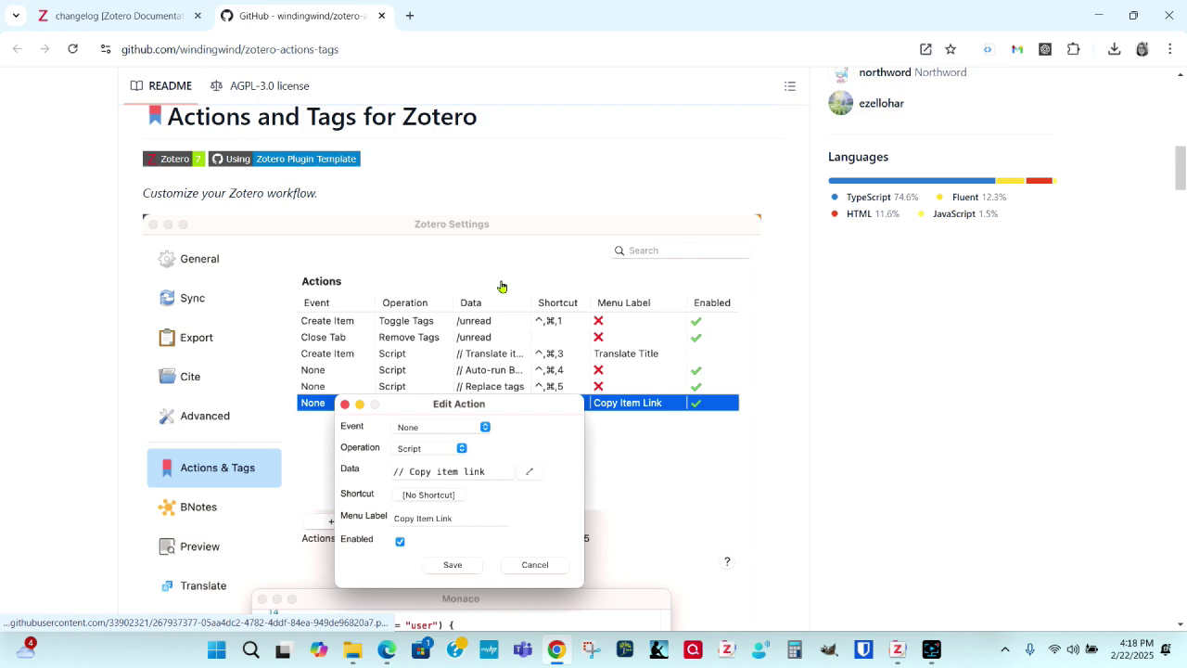
{"action": "scroll", "coordinate": [502, 285], "scroll_direction": "up", "scroll_amount": 6}
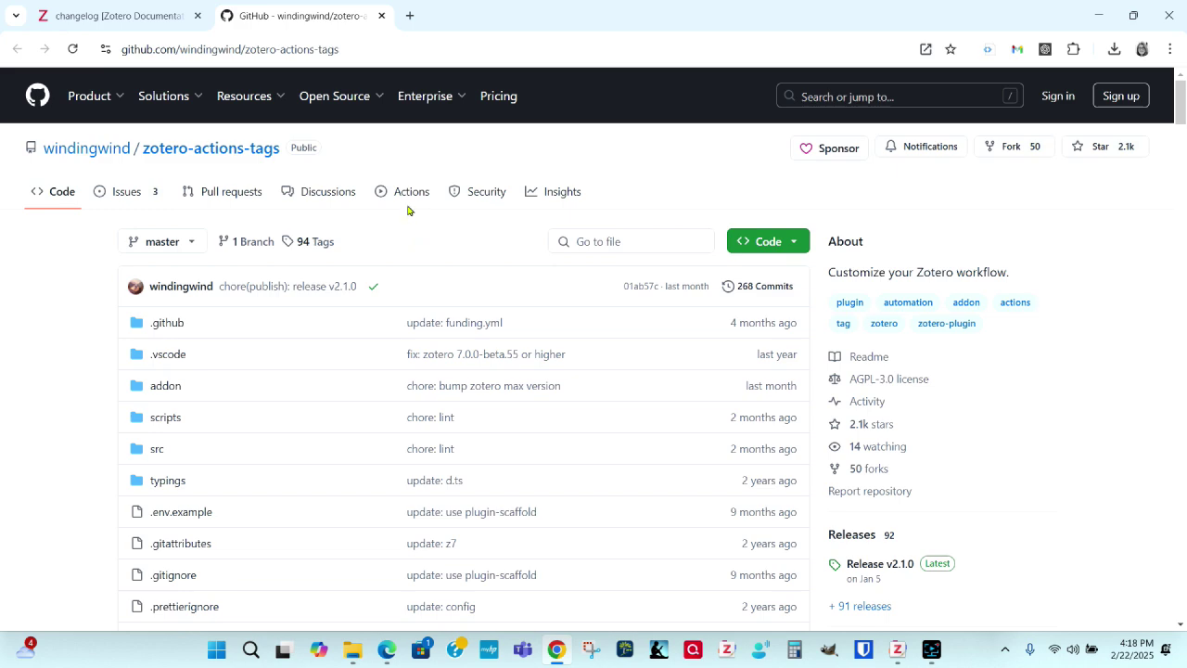
Open the Action Scripts category in the zotero-actions-tags repository's discussions
{"action": "left_click", "coordinate": [328, 192]}
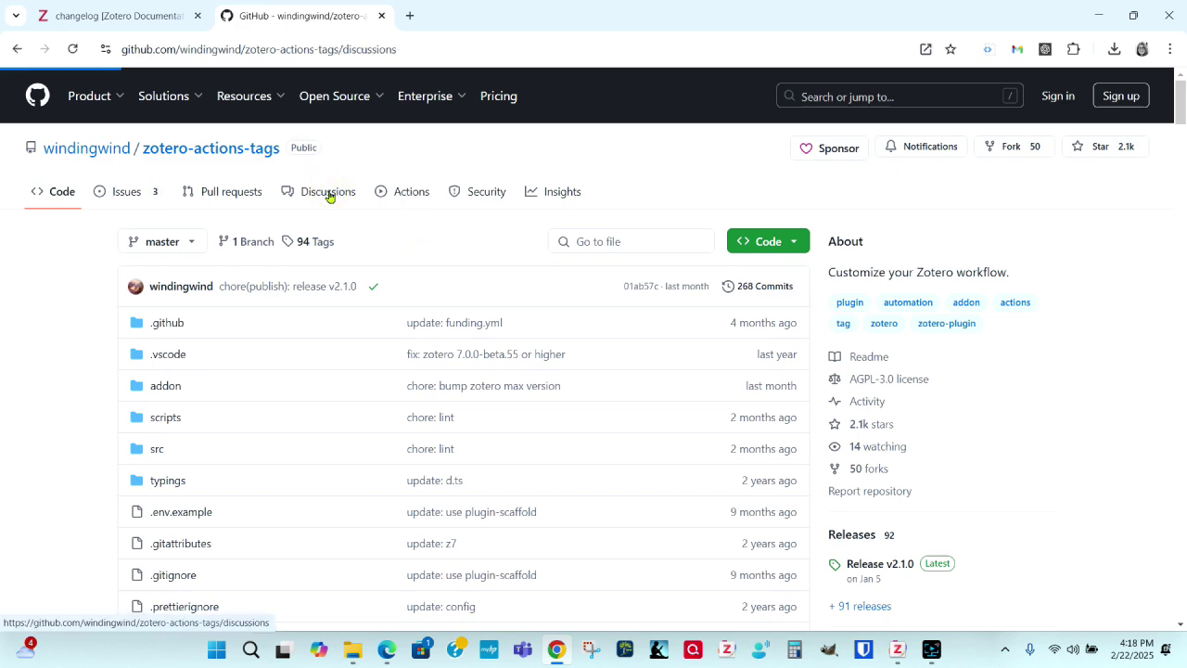
{"action": "scroll", "coordinate": [312, 345], "scroll_direction": "down", "scroll_amount": 3}
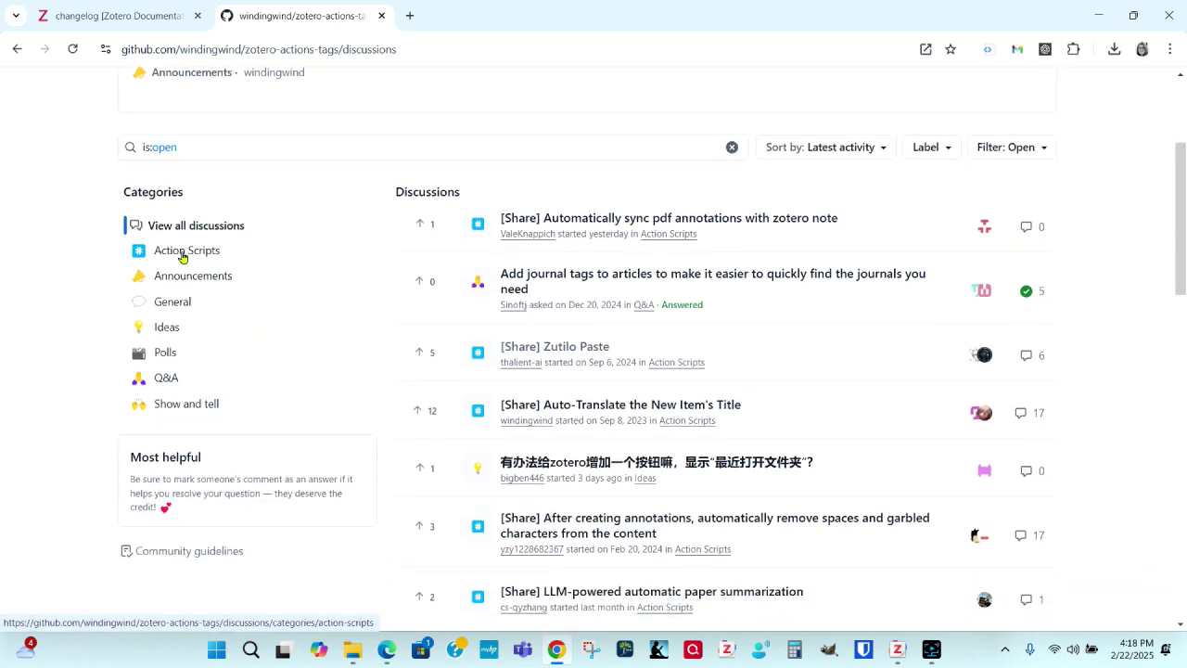
{"action": "left_click", "coordinate": [183, 252]}
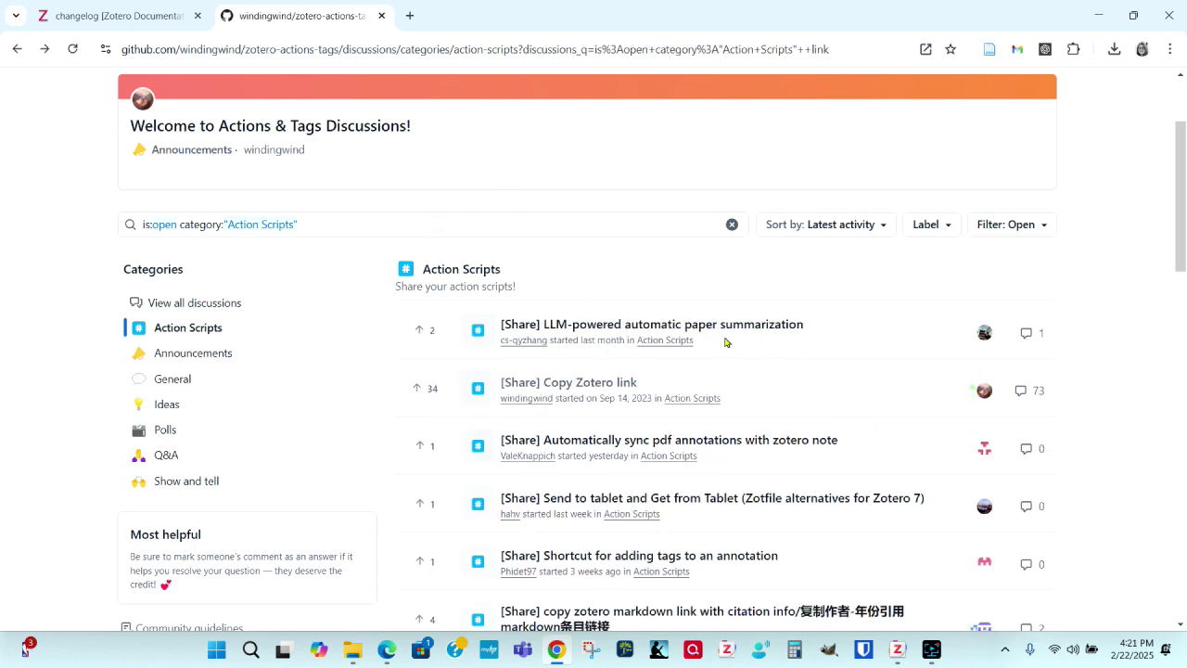
Search the Action Scripts discussions for "link" and open the "[Share] Copy Zotero link" discussion
{"action": "left_click", "coordinate": [376, 224]}
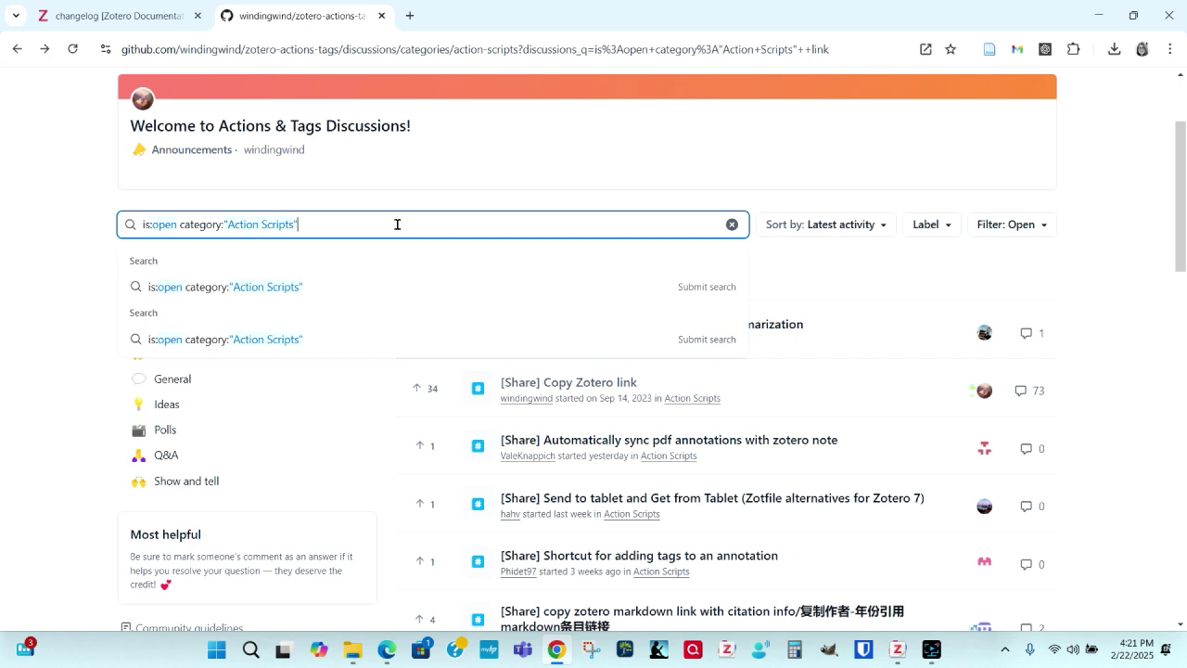
{"action": "type", "text": "link"}
{"action": "key", "text": "Return"}
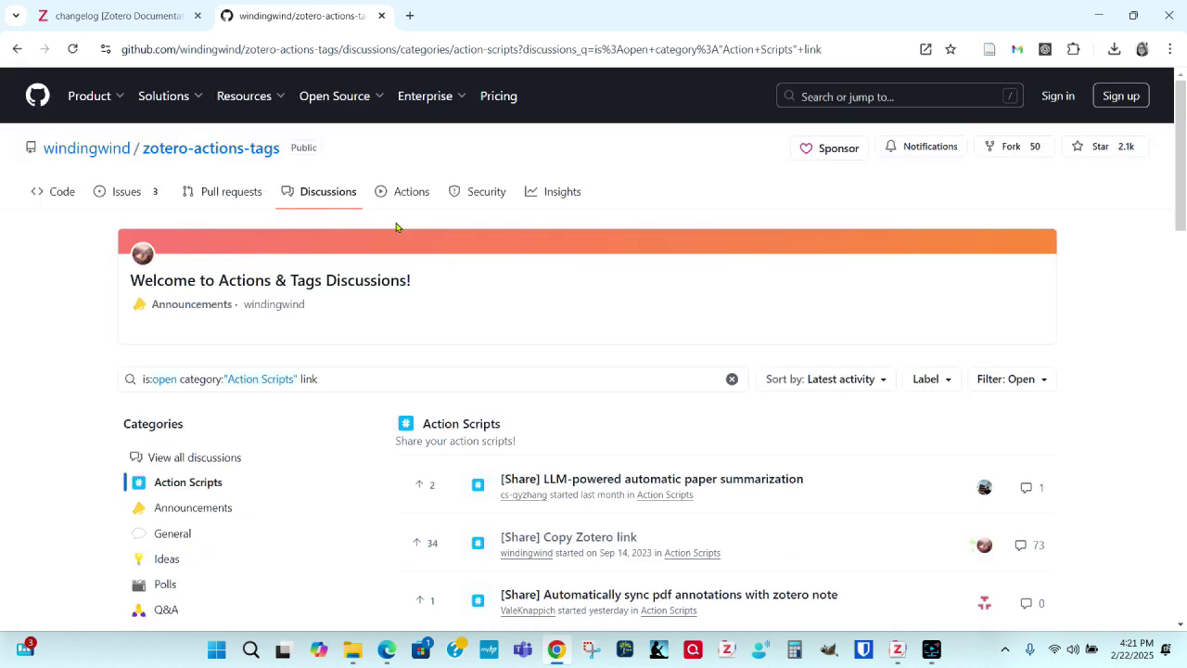
{"action": "scroll", "coordinate": [617, 370], "scroll_direction": "down", "scroll_amount": 2}
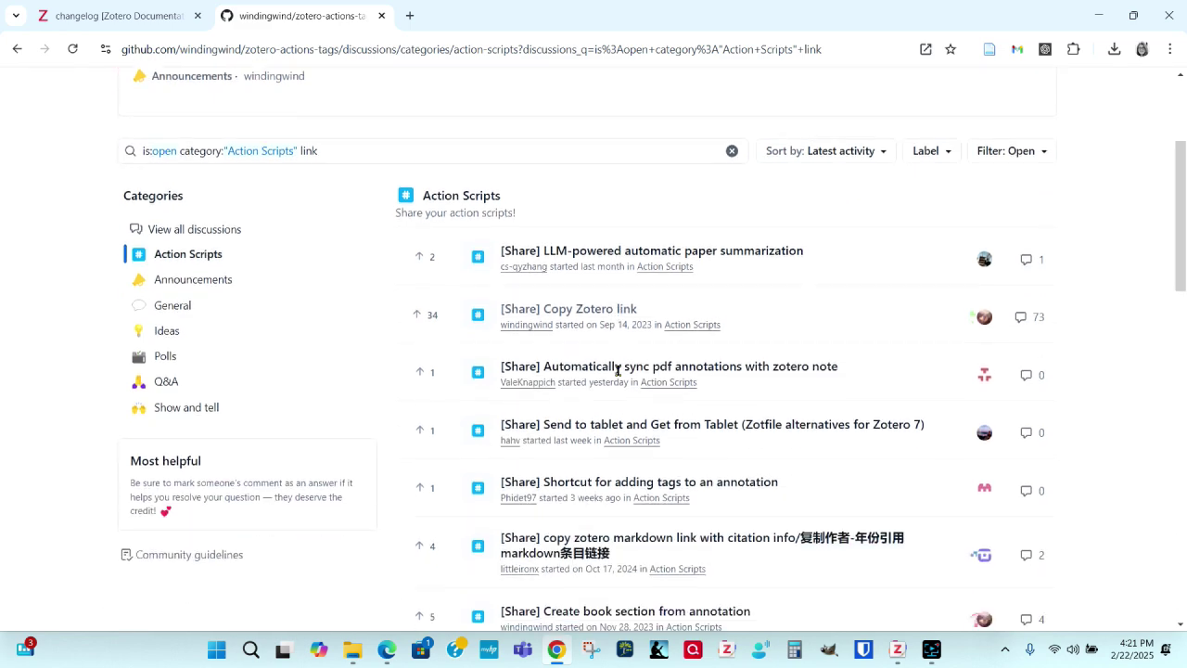
{"action": "left_click", "coordinate": [591, 311]}
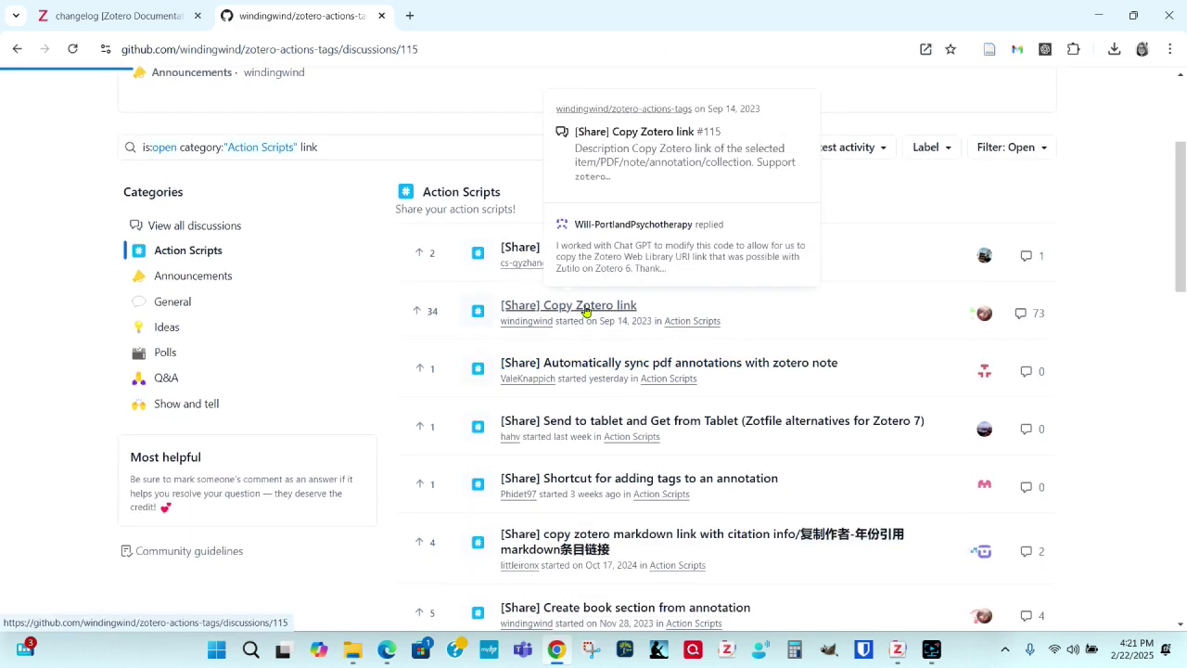
Copy the script code under Action Settings in the discussion and switch to the Zotero library window
{"action": "scroll", "coordinate": [462, 340], "scroll_direction": "down", "scroll_amount": 3}
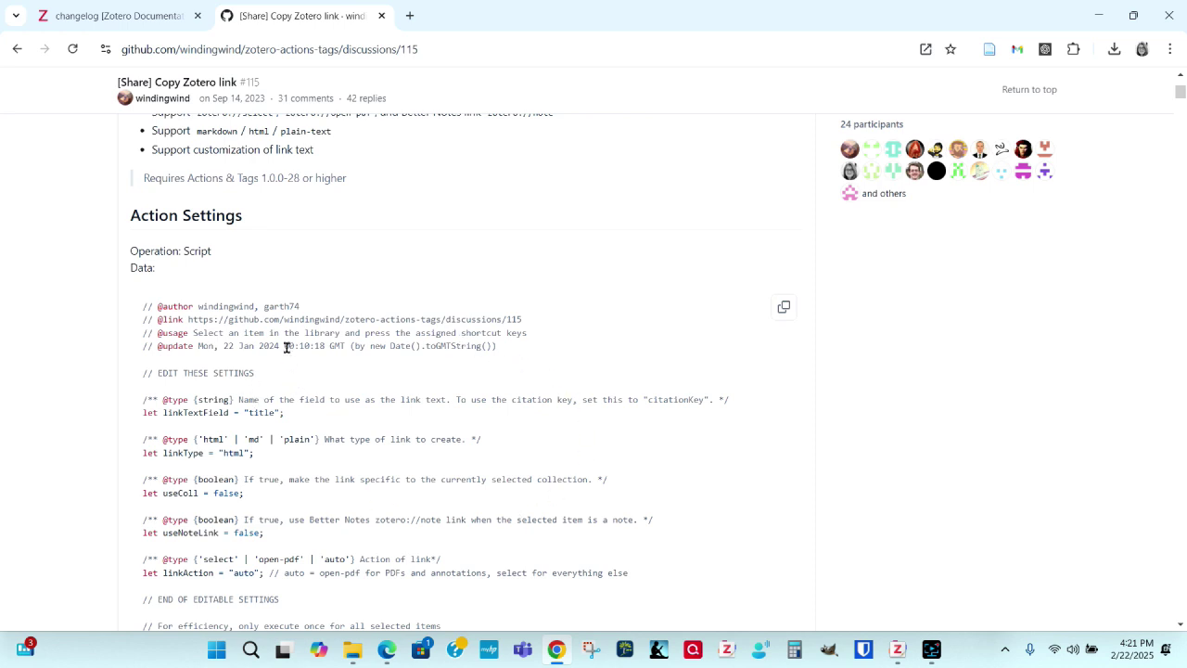
{"action": "left_click", "coordinate": [784, 310]}
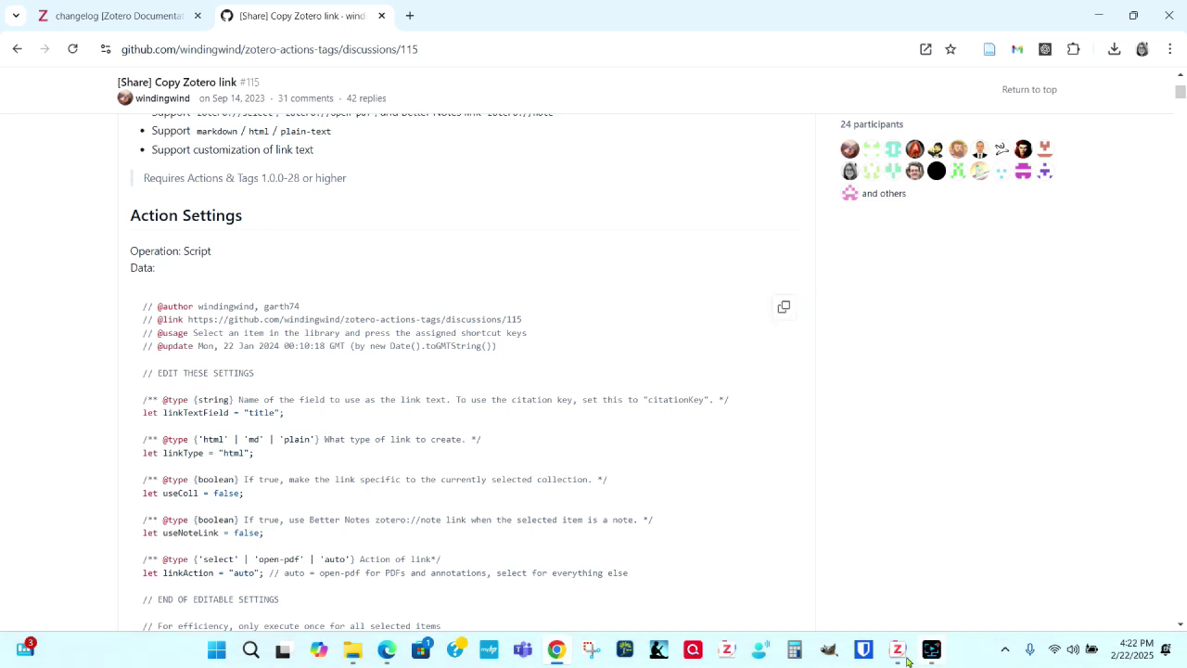
{"action": "mouse_move", "coordinate": [897, 650]}
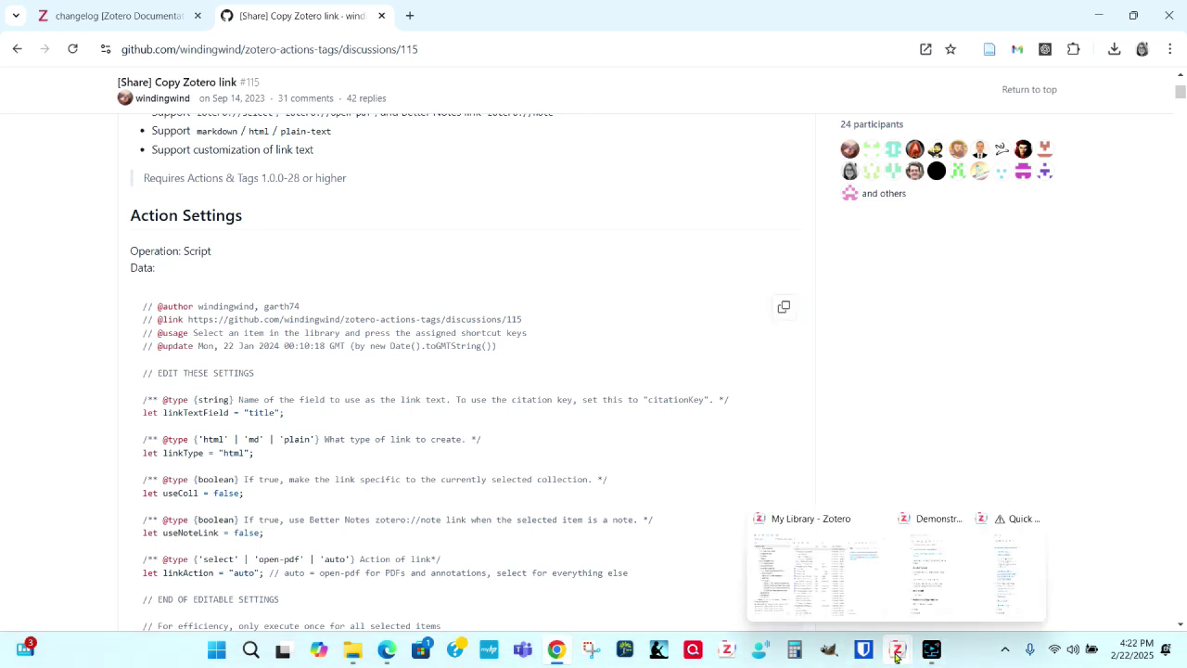
{"action": "left_click", "coordinate": [825, 563]}
Add a new action in the Actions & Tags settings and name it "Copy Zotero Link"
{"action": "left_click", "coordinate": [75, 20]}
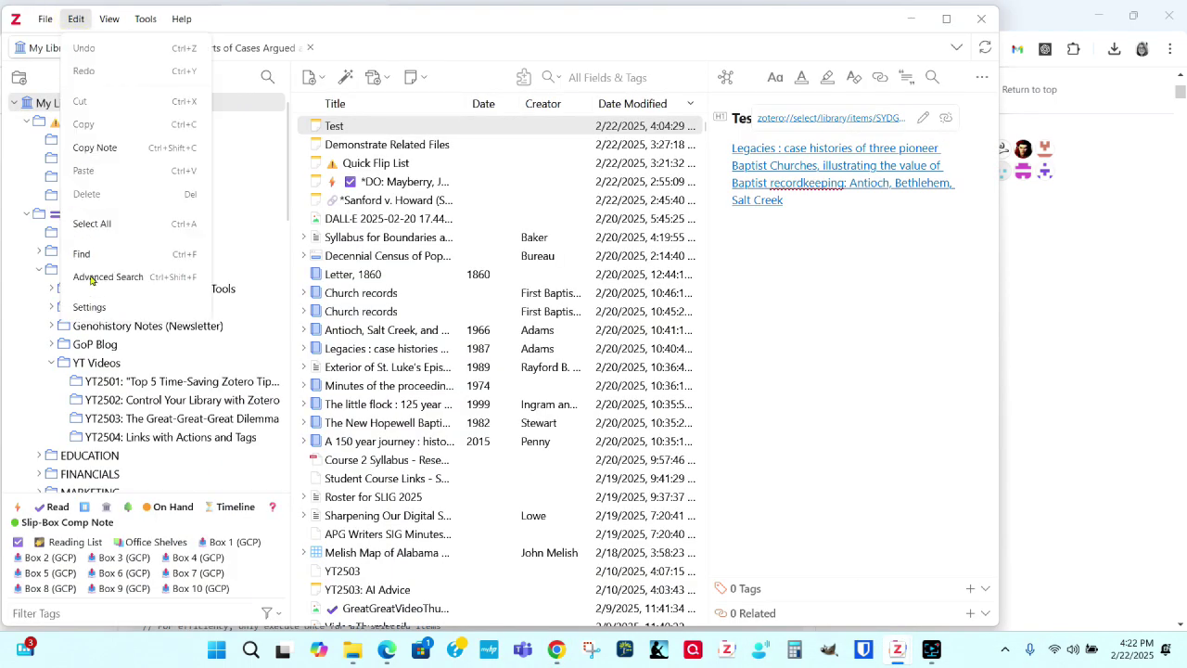
{"action": "left_click", "coordinate": [90, 306]}
{"action": "left_click", "coordinate": [369, 331]}
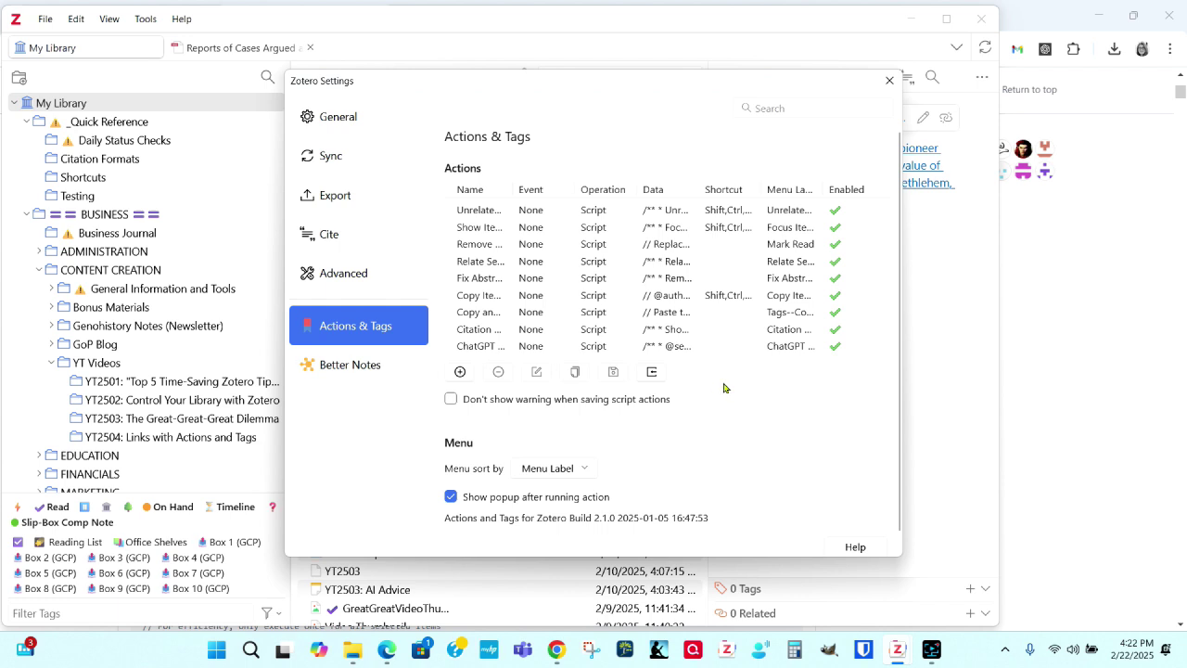
{"action": "left_click", "coordinate": [460, 373]}
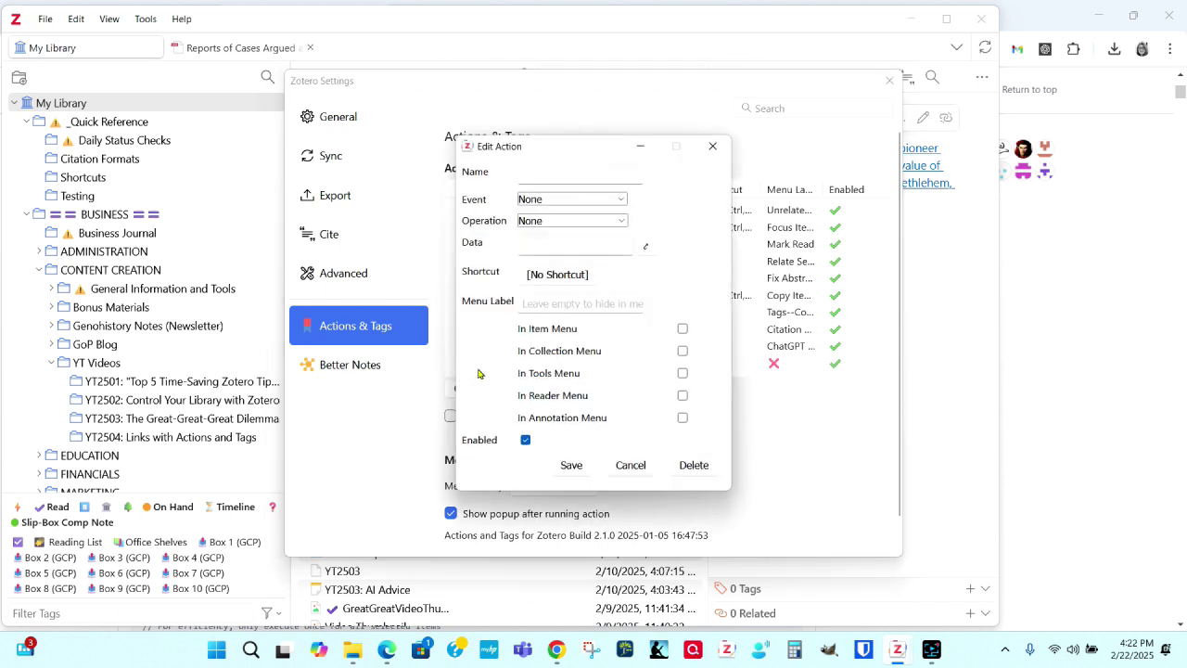
{"action": "left_click", "coordinate": [535, 178]}
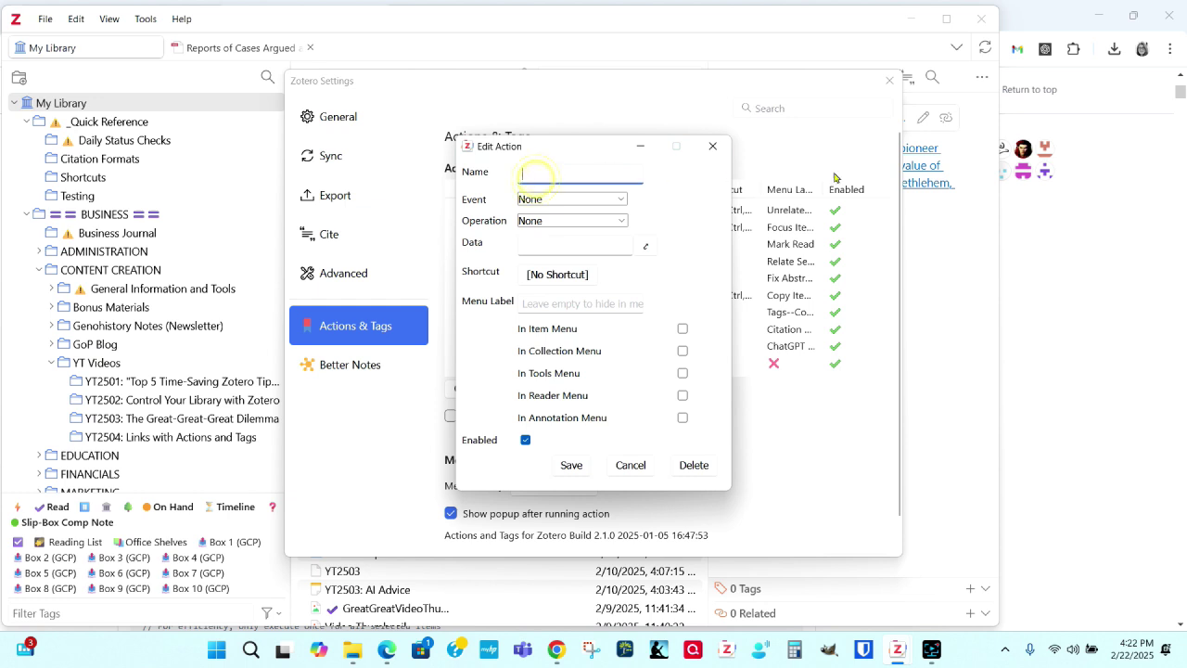
{"action": "type", "text": "Copy Zotero Link"}
Keep the action's event at None, set its operation to Script, and paste the copied script code as its data
{"action": "left_click", "coordinate": [620, 200]}
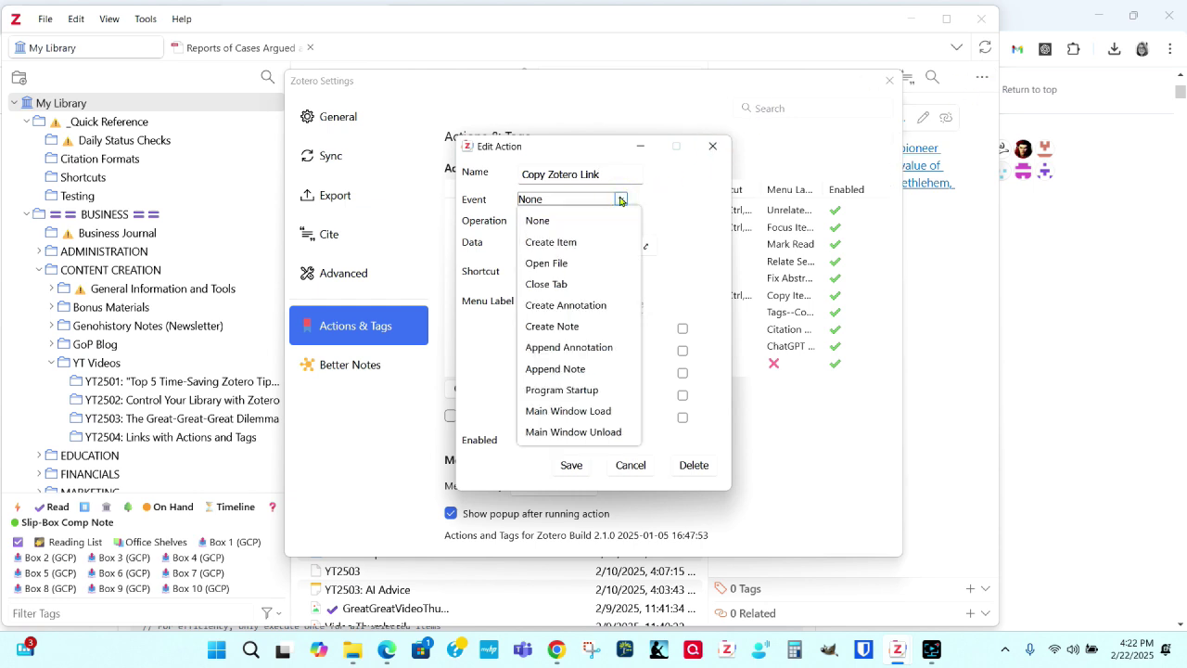
{"action": "left_click", "coordinate": [673, 194]}
{"action": "left_click", "coordinate": [625, 222]}
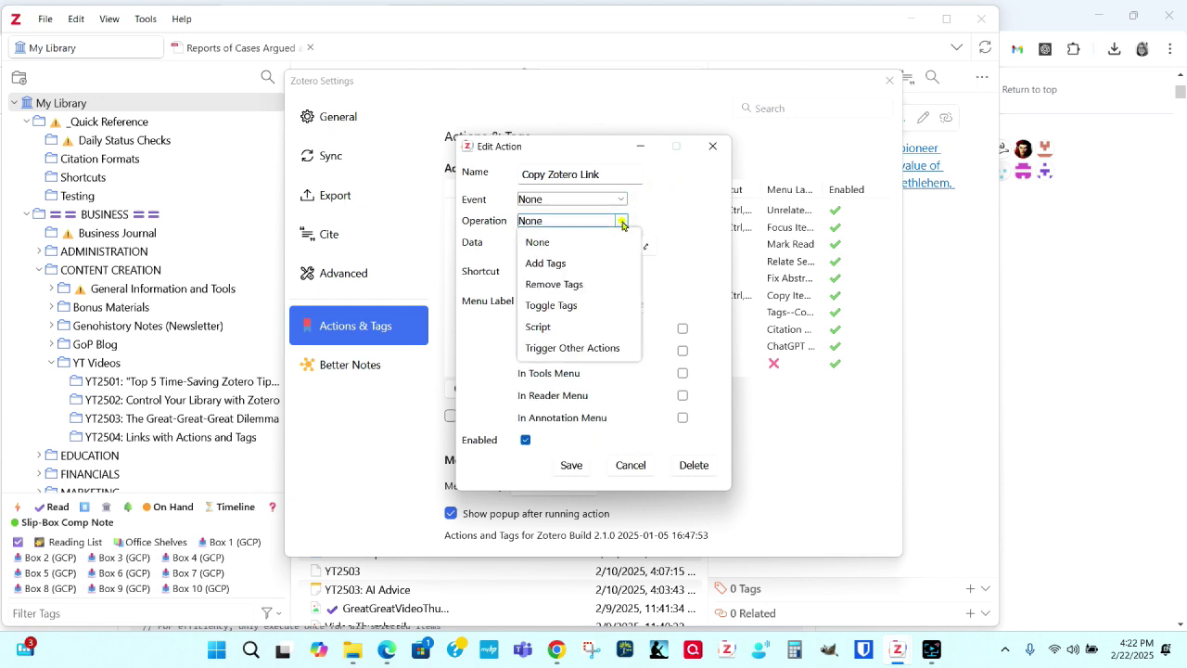
{"action": "left_click", "coordinate": [543, 327]}
{"action": "left_click", "coordinate": [577, 245]}
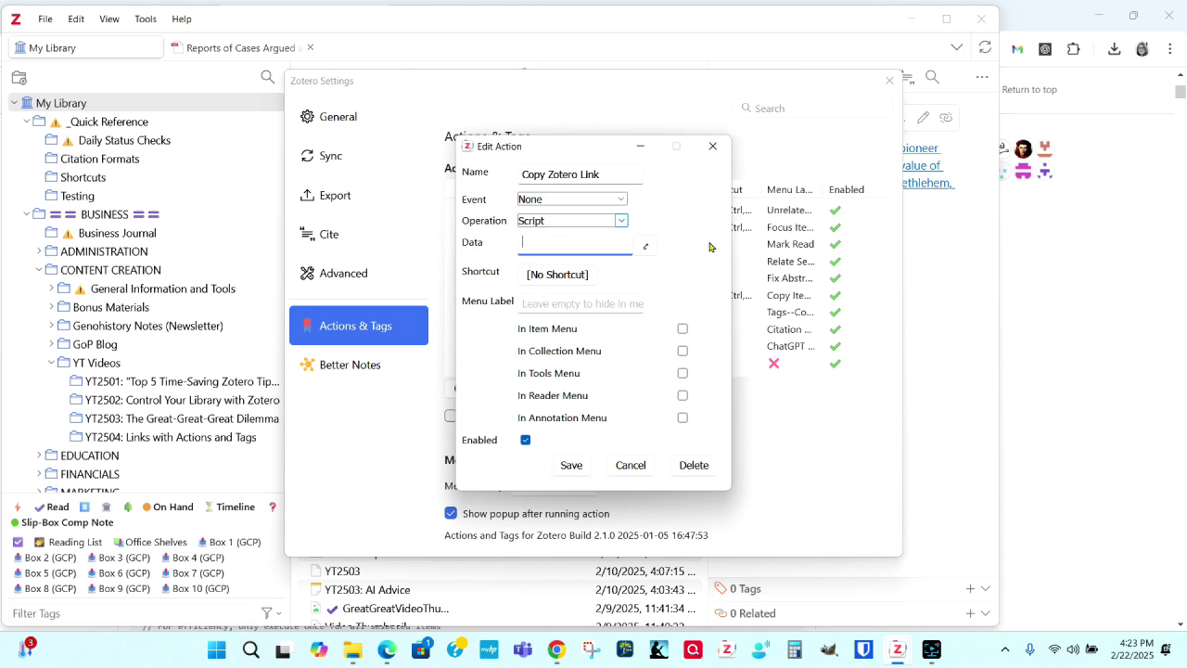
{"action": "key", "text": "ctrl+v"}
{"action": "key", "text": "Tab"}
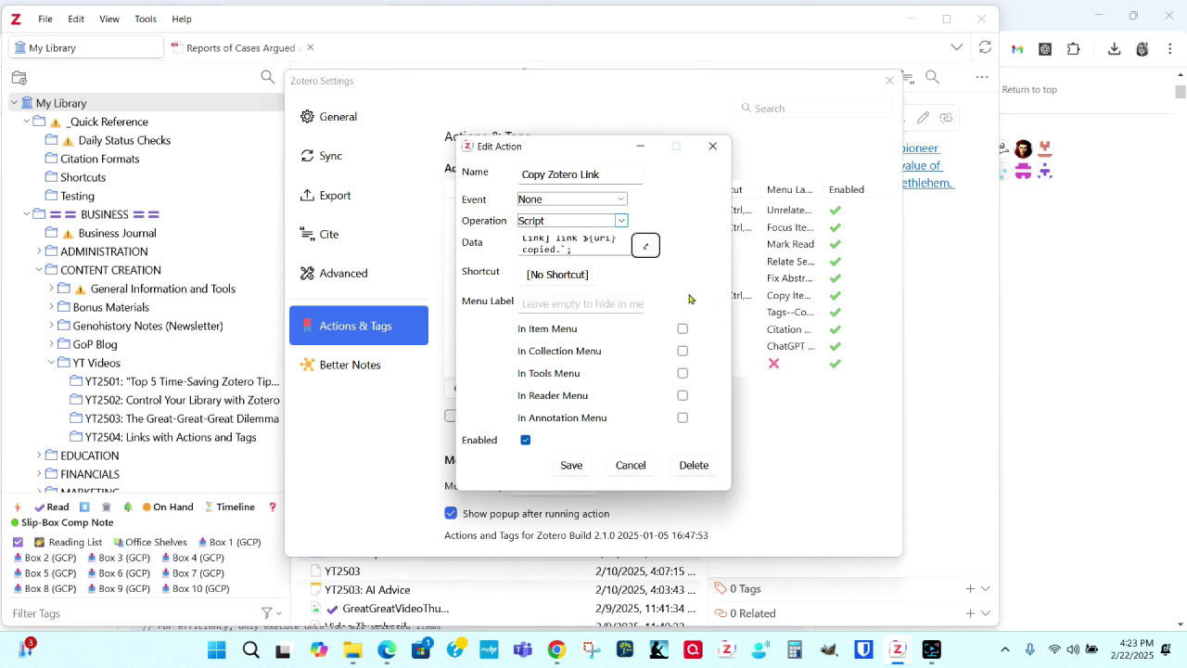
Assign the action the shortcut Shift,Ctrl,Alt,I and the menu label "Copy Link"
{"action": "left_click", "coordinate": [531, 278]}
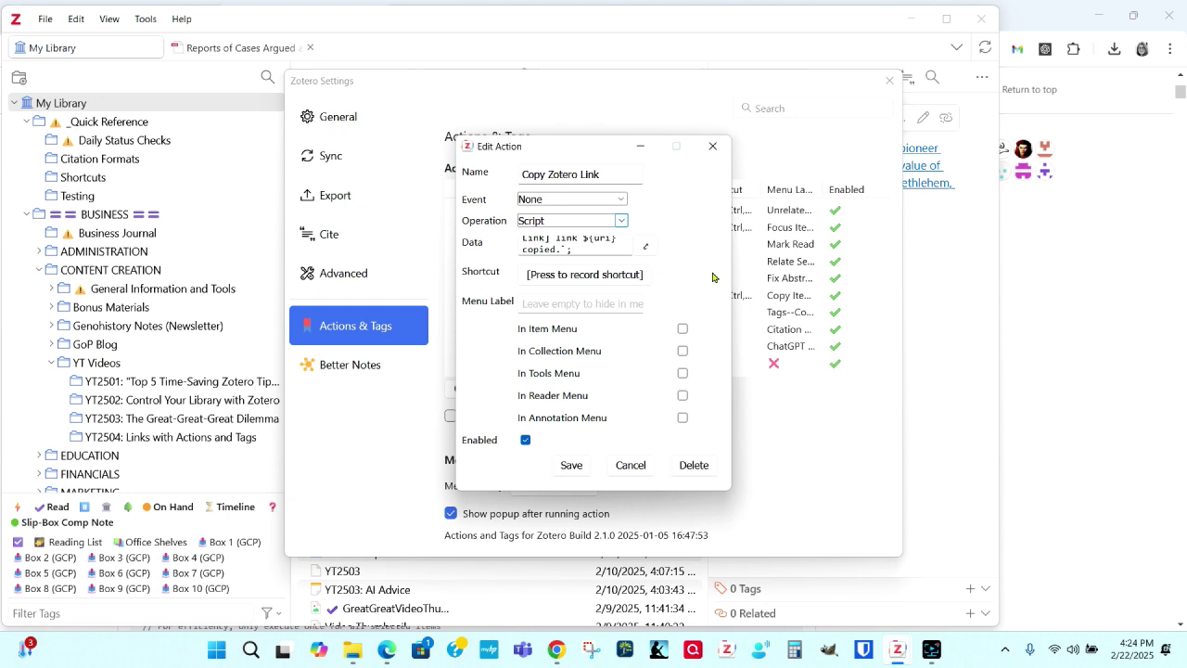
{"action": "key", "text": "shift+ctrl+alt"}
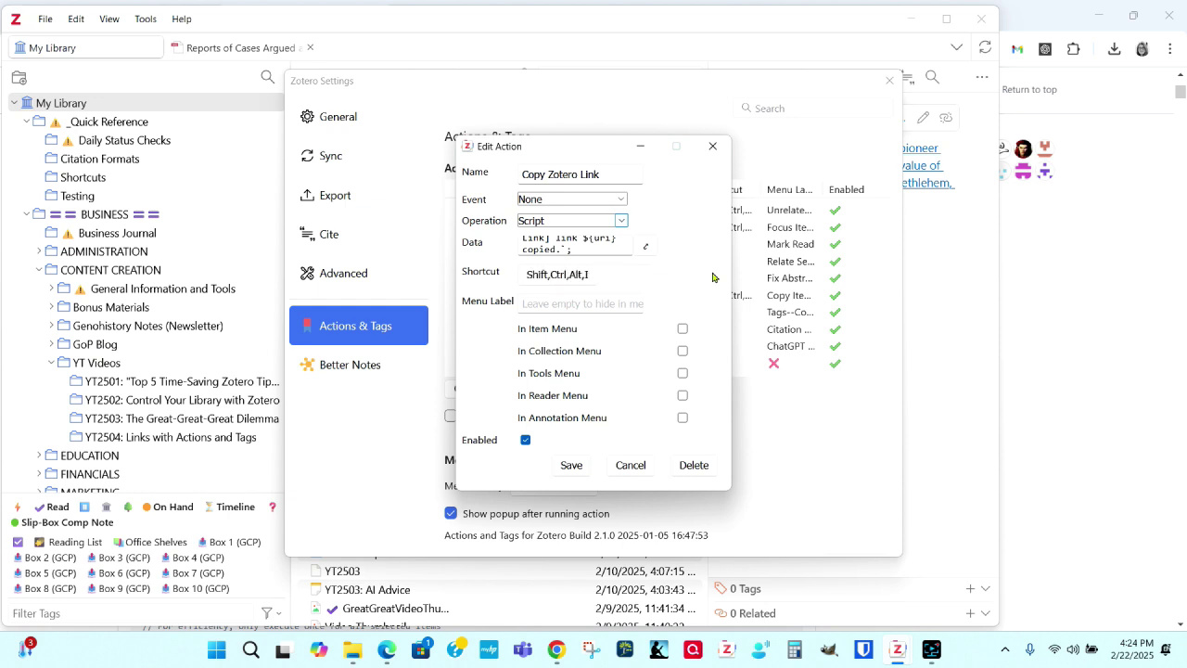
{"action": "key", "text": "Tab"}
{"action": "type", "text": "C"}
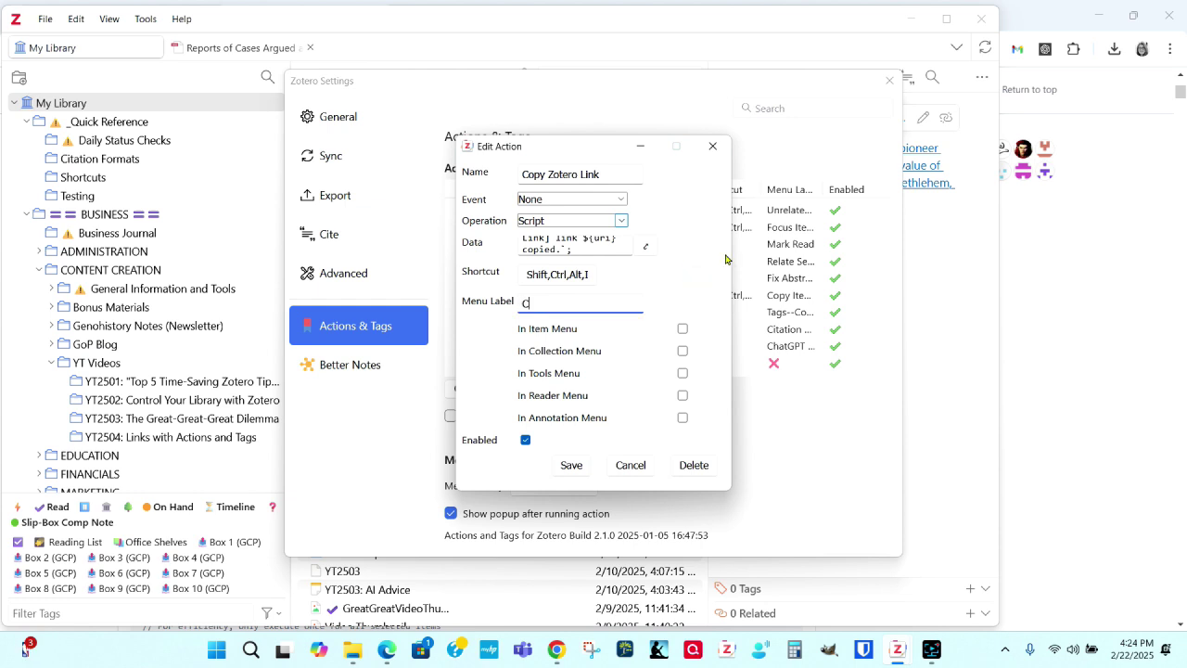
{"action": "type", "text": "opy Link"}
Enable the action in the Item, Collection, Tools, Reader and Annotation menus, save it accepting the script warning, and close the settings
{"action": "left_click", "coordinate": [682, 328]}
{"action": "left_click", "coordinate": [682, 350]}
{"action": "left_click", "coordinate": [682, 372]}
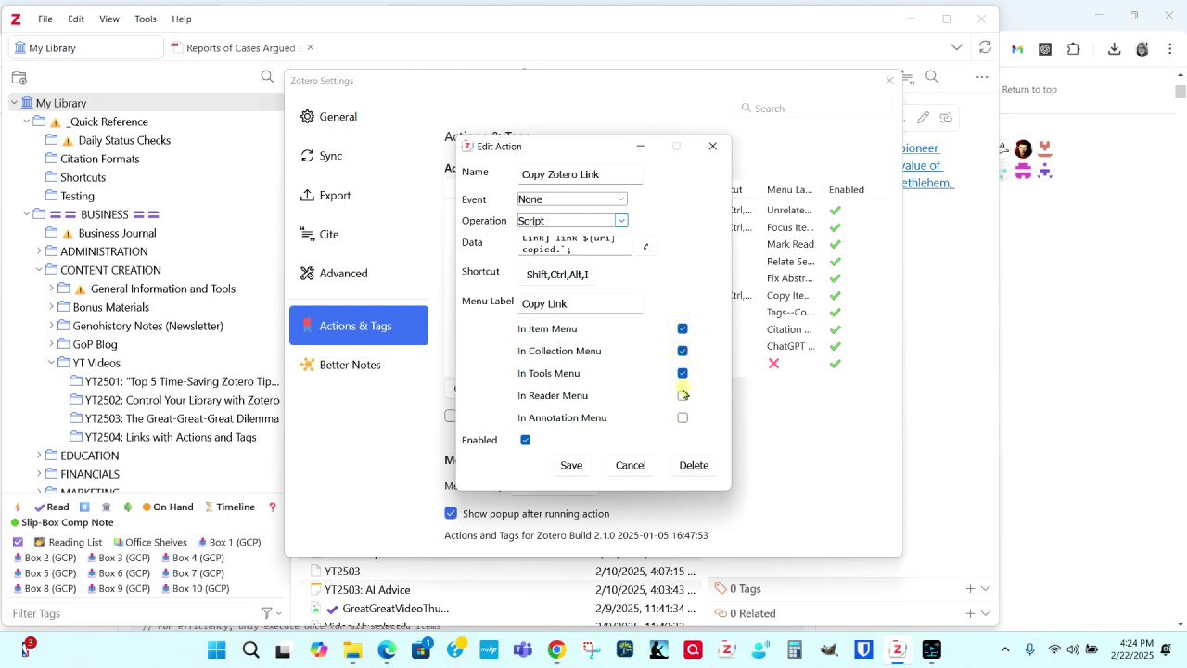
{"action": "left_click", "coordinate": [683, 396]}
{"action": "left_click", "coordinate": [683, 418]}
{"action": "left_click", "coordinate": [573, 466]}
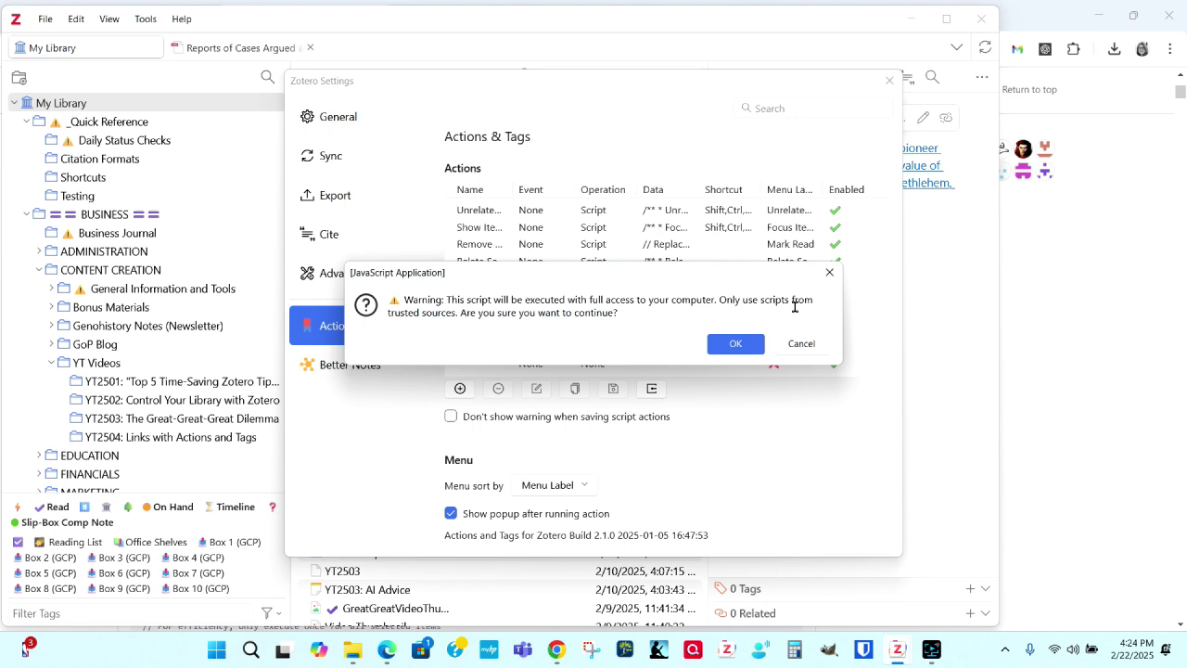
{"action": "left_click", "coordinate": [736, 344]}
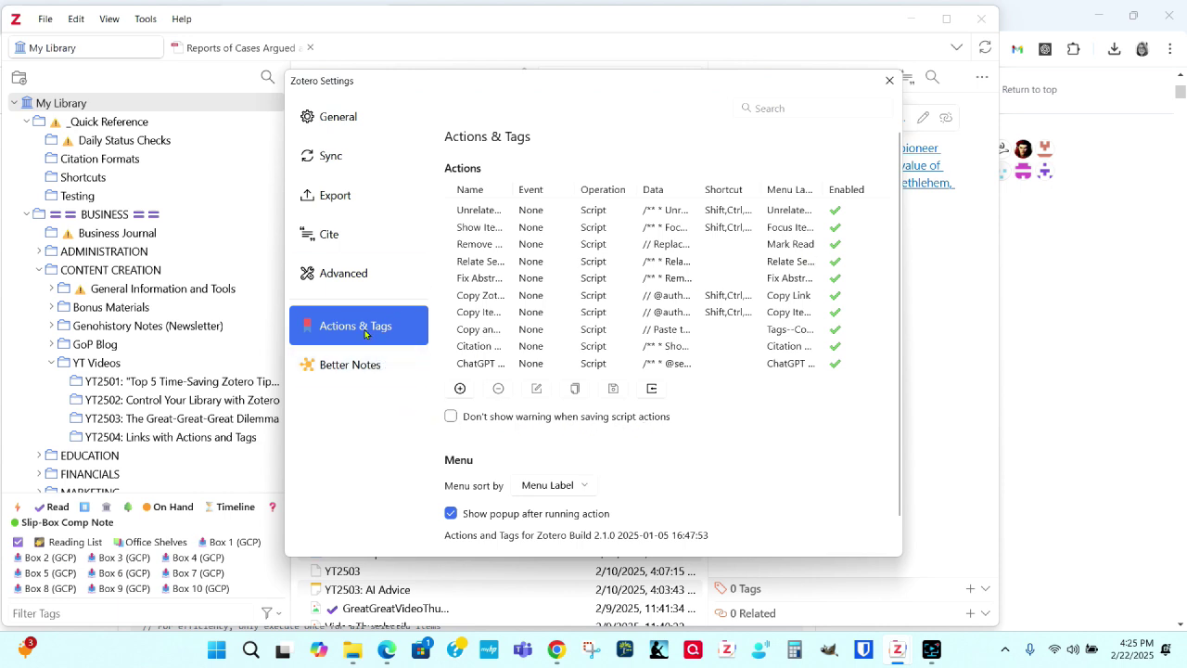
{"action": "left_click", "coordinate": [889, 80]}
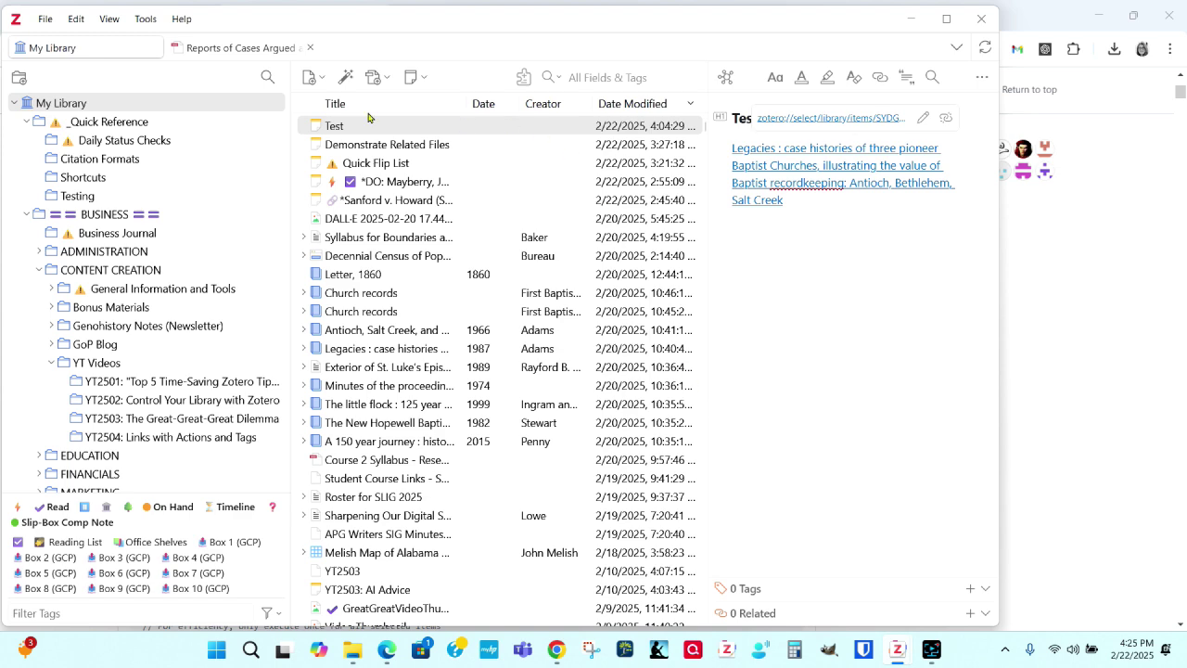
Run the Copy Item Link action on the "Letter, 1860" item to copy its Zotero link
{"action": "left_click", "coordinate": [338, 276]}
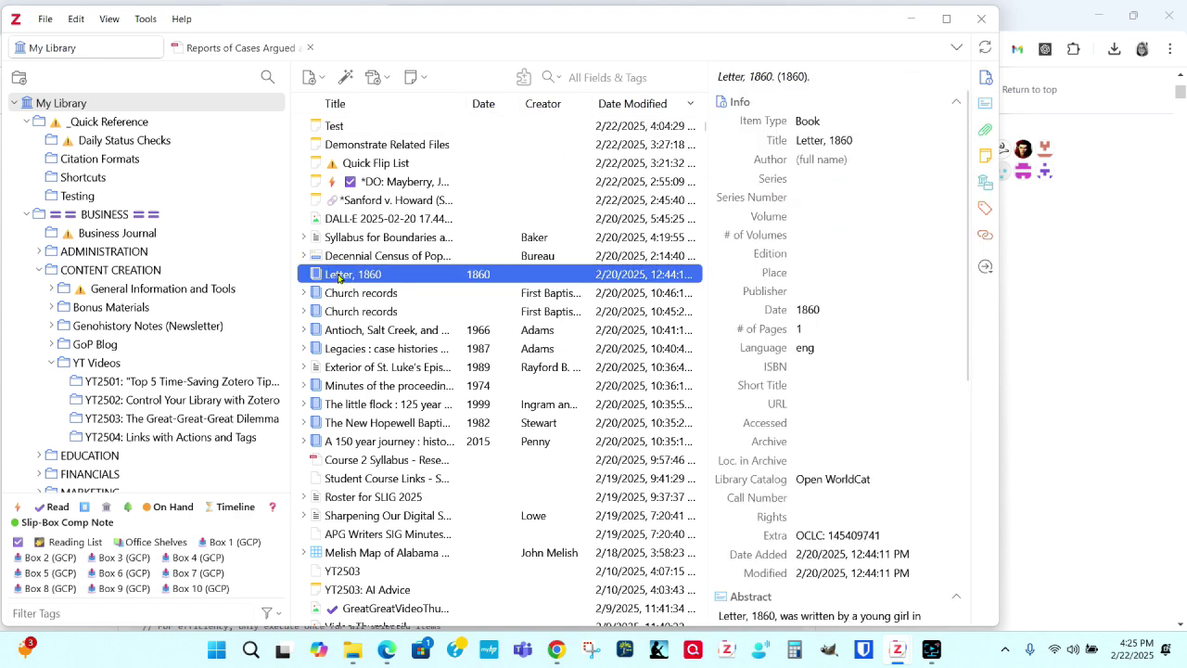
{"action": "right_click", "coordinate": [341, 276]}
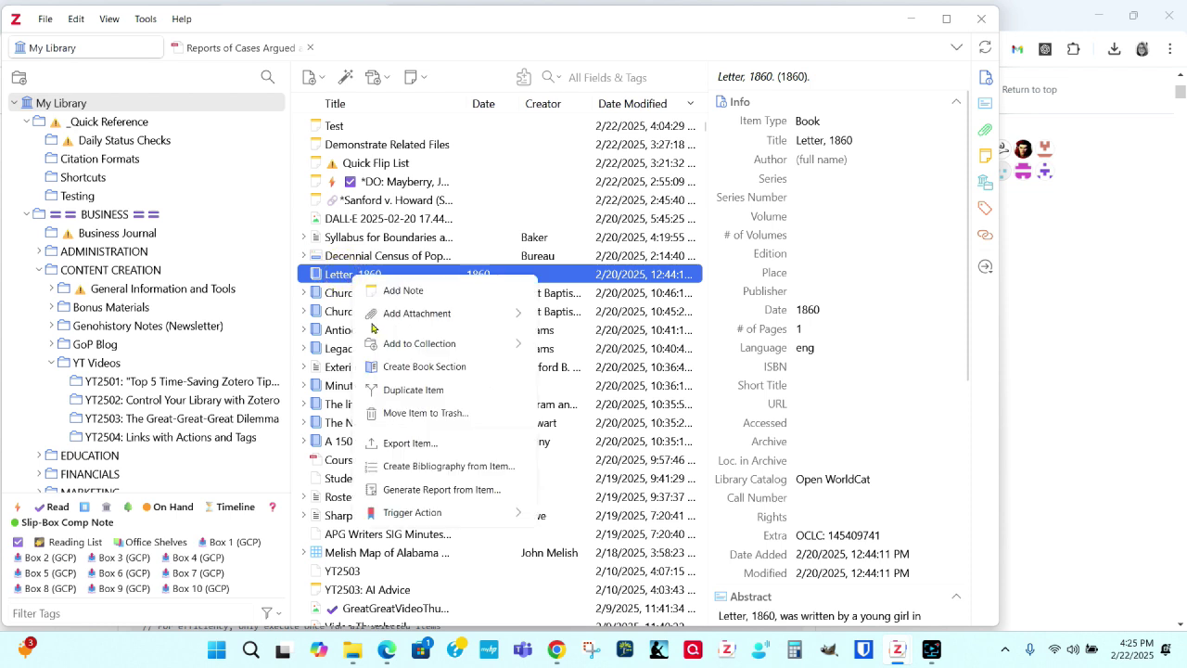
{"action": "mouse_move", "coordinate": [410, 517]}
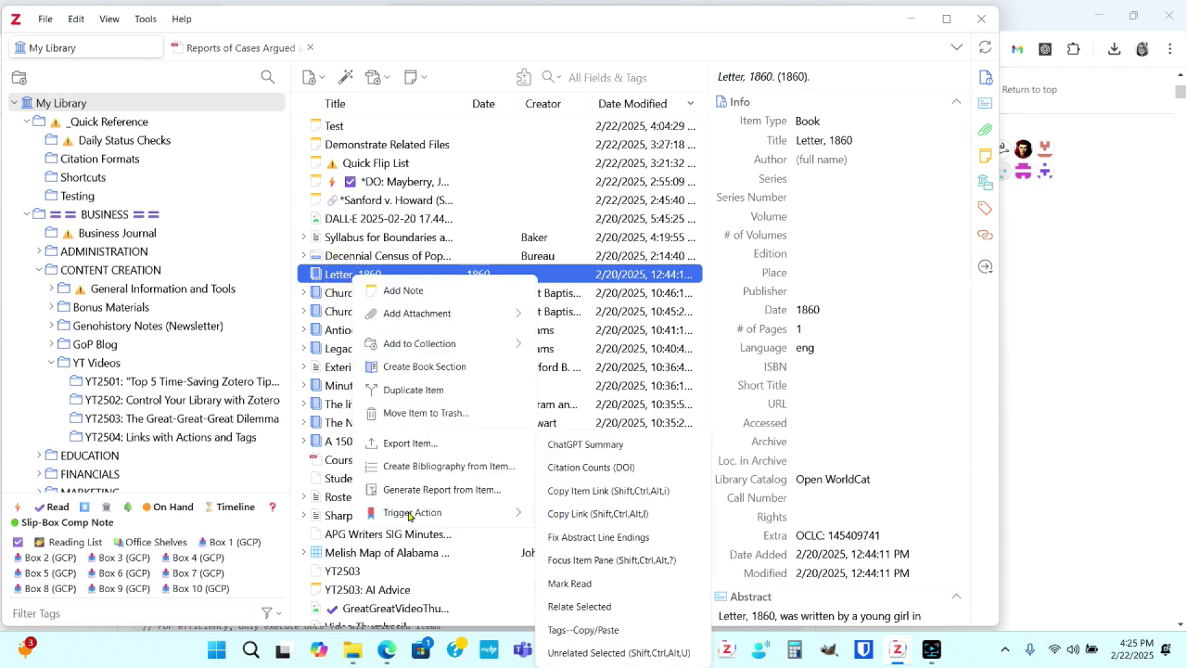
{"action": "left_click", "coordinate": [643, 492]}
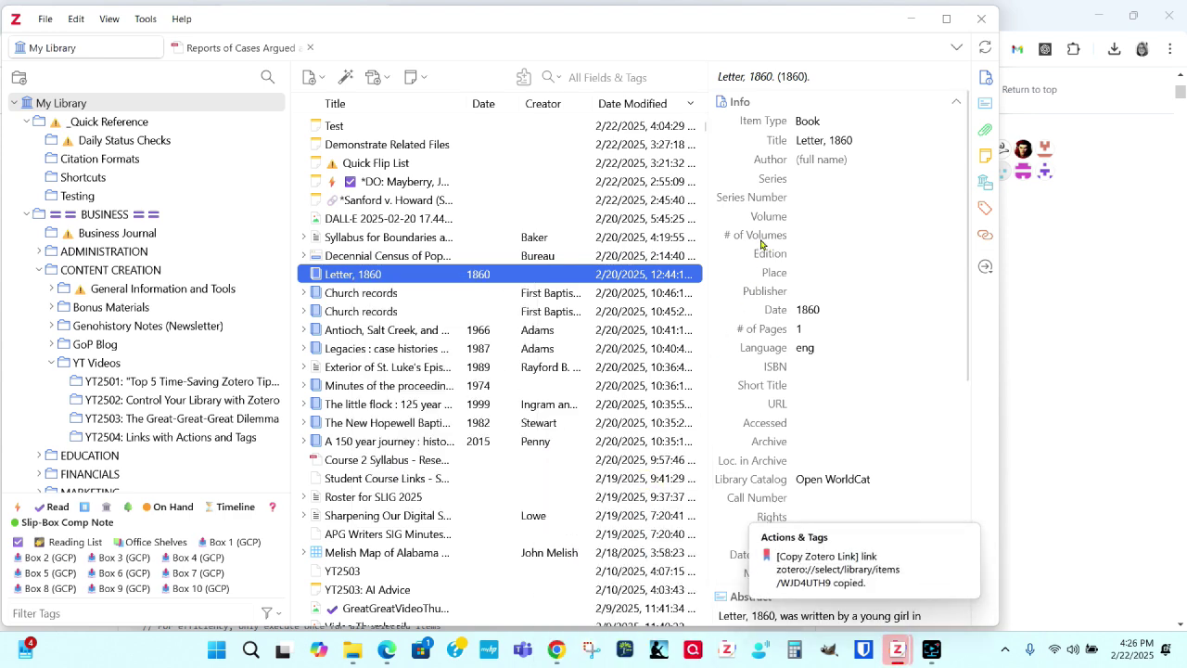